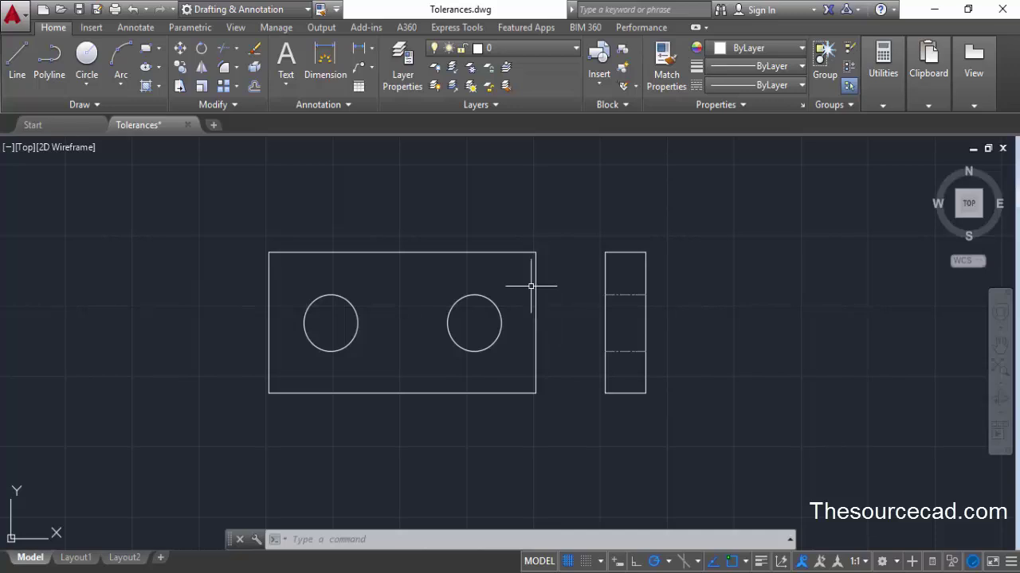
- Switch the ribbon to the Annotate tab to show the annotation tools
left_click(135, 27)
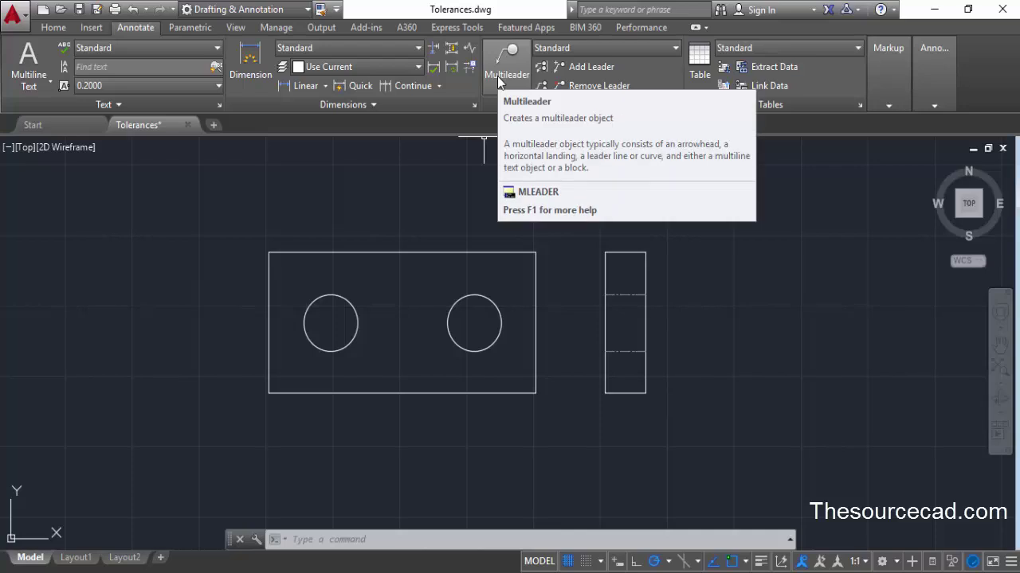
- Create a new multileader style named 'datum' with a filled datum-triangle arrowhead
left_click(677, 105)
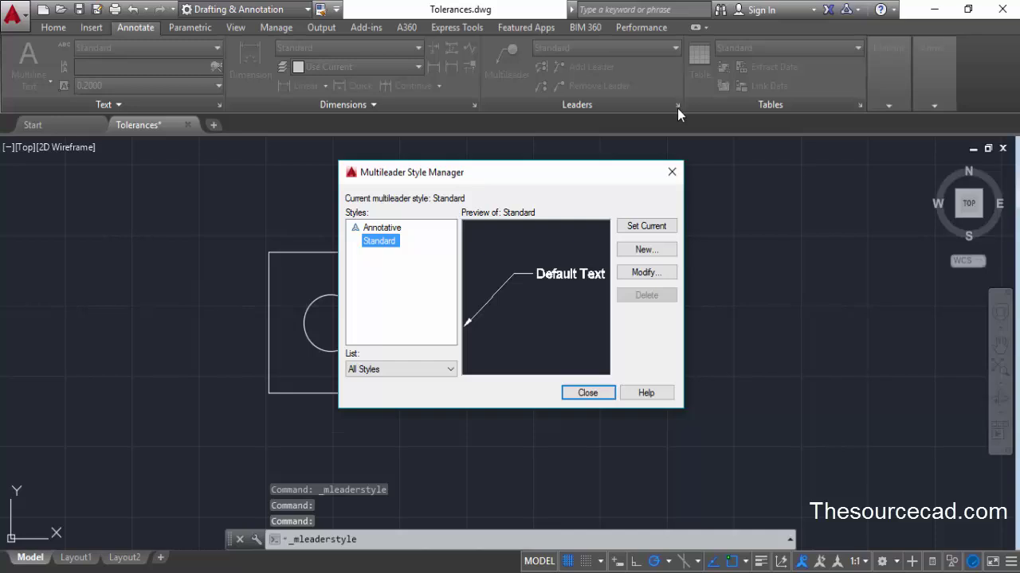
left_click(642, 253)
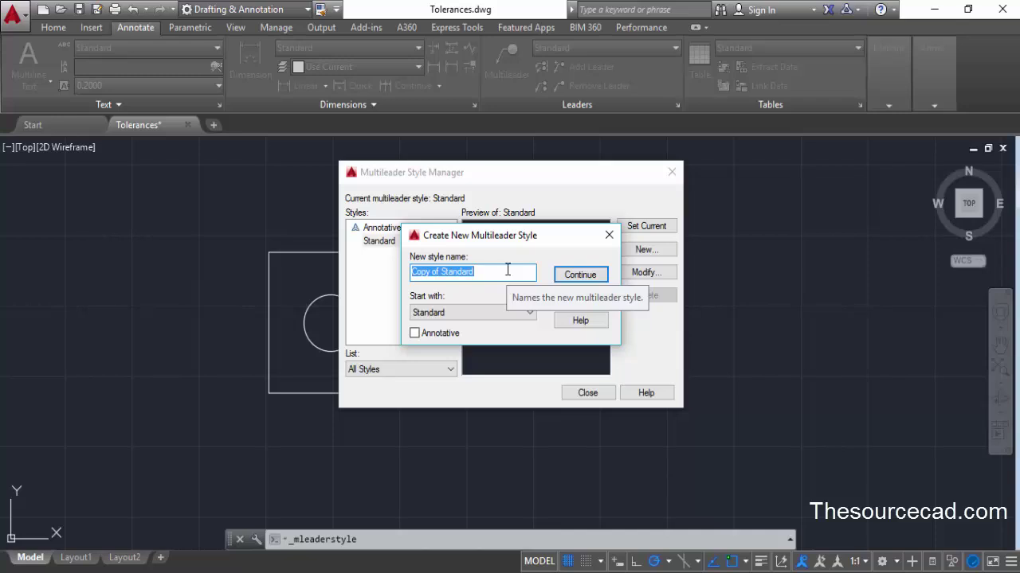
type("datum")
left_click(570, 273)
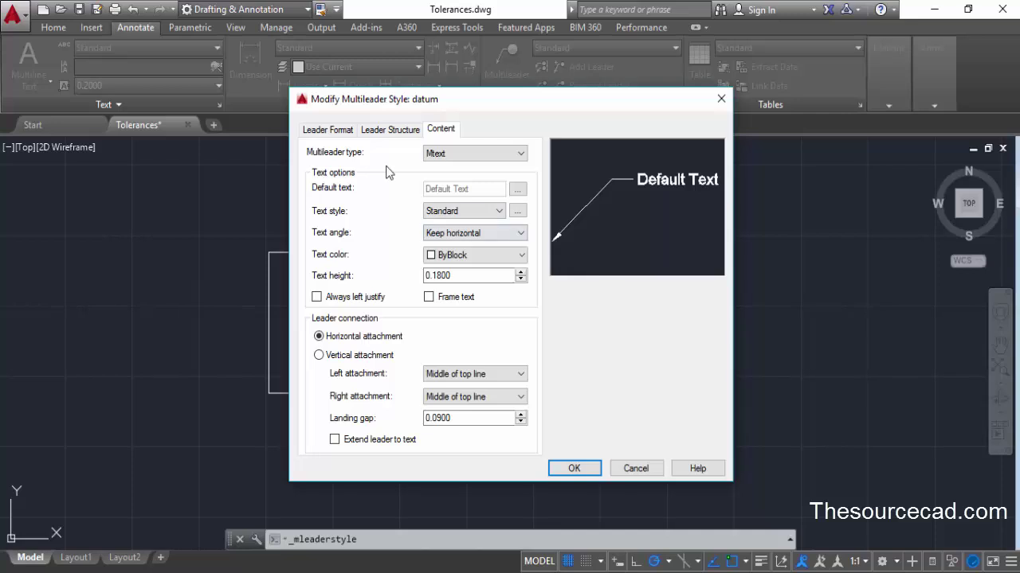
left_click(326, 130)
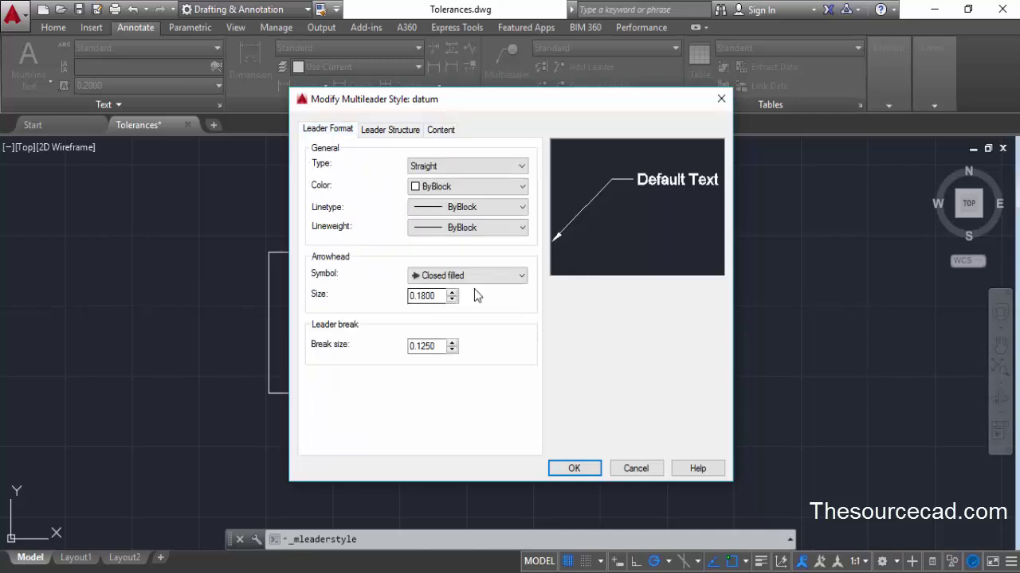
left_click(439, 276)
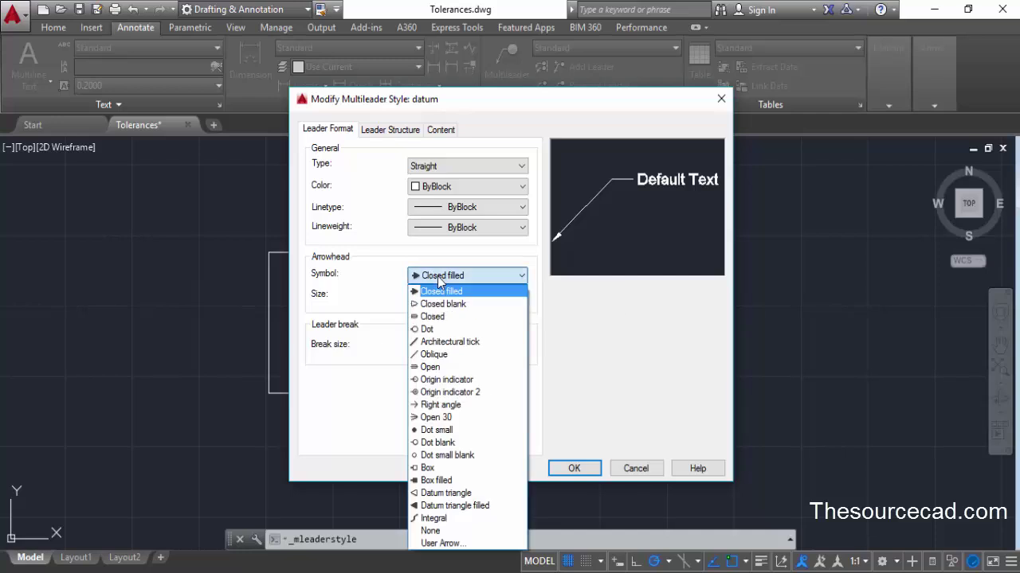
left_click(475, 507)
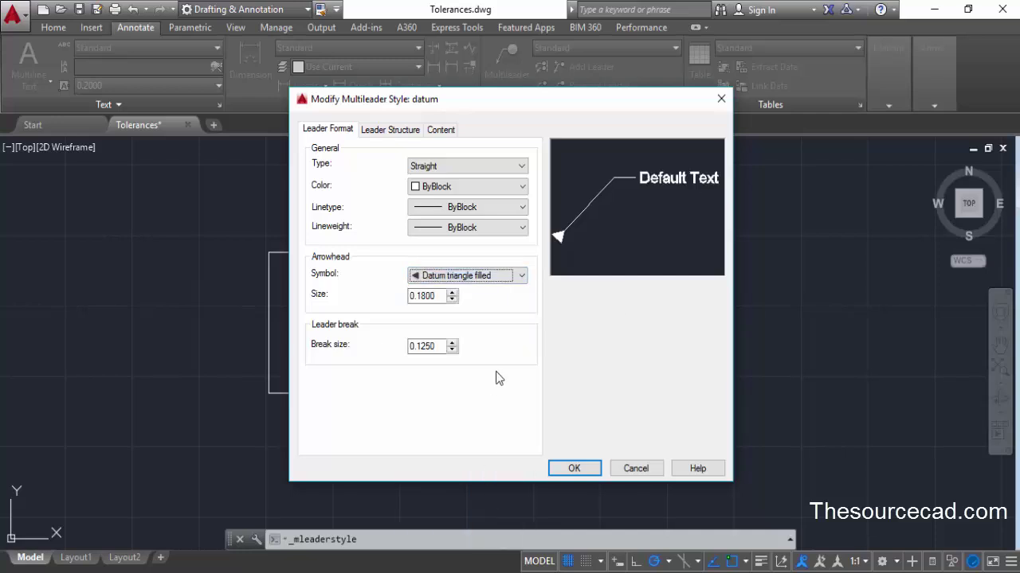
- Give the datum style framed text and save it as the current style
left_click(386, 131)
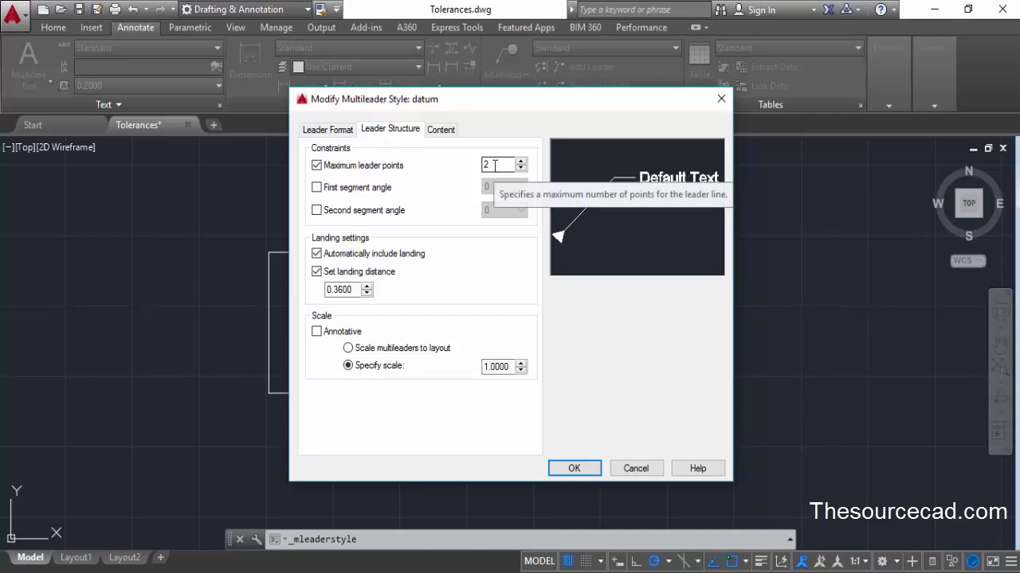
left_click(440, 132)
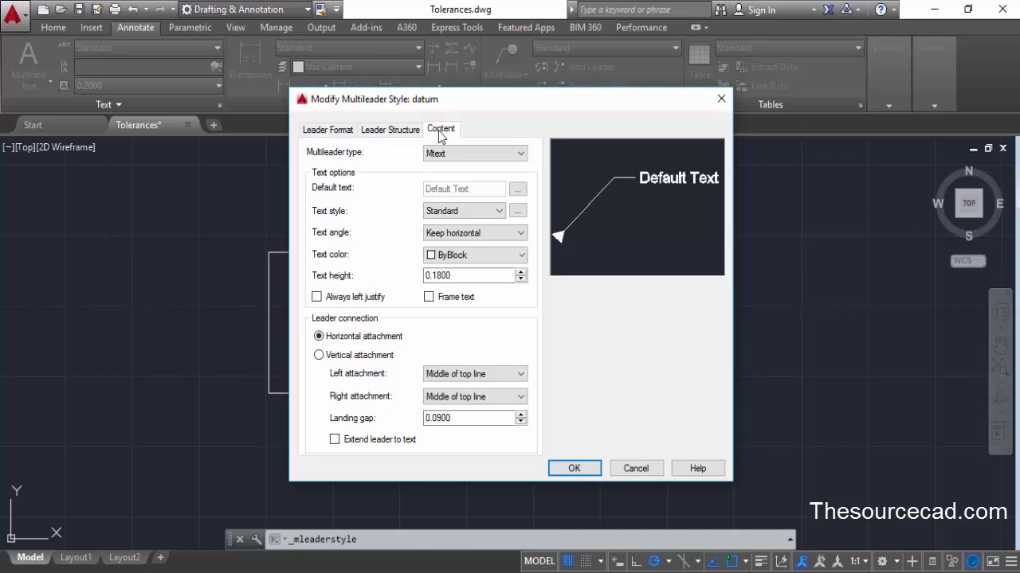
left_click(428, 298)
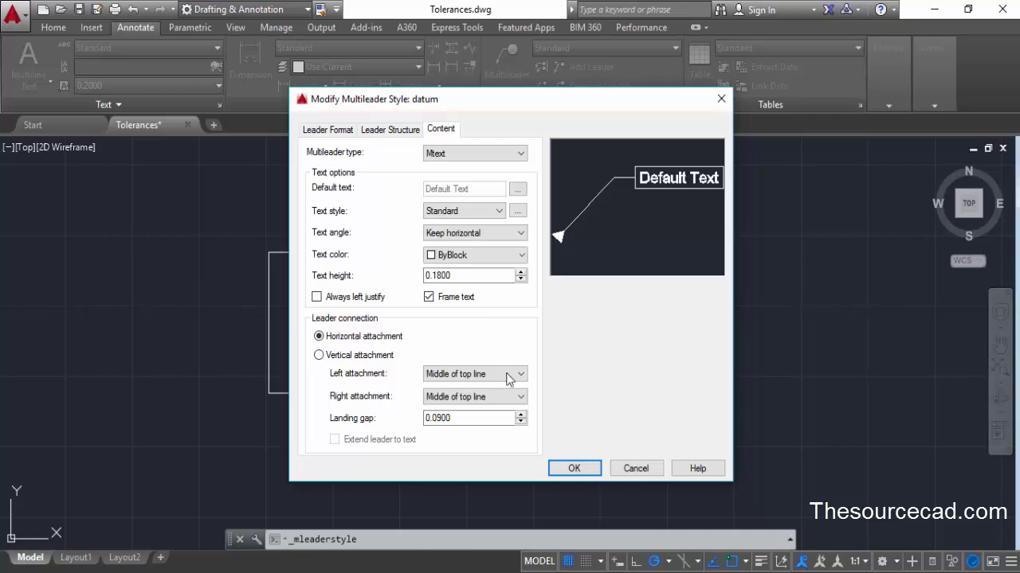
left_click(574, 469)
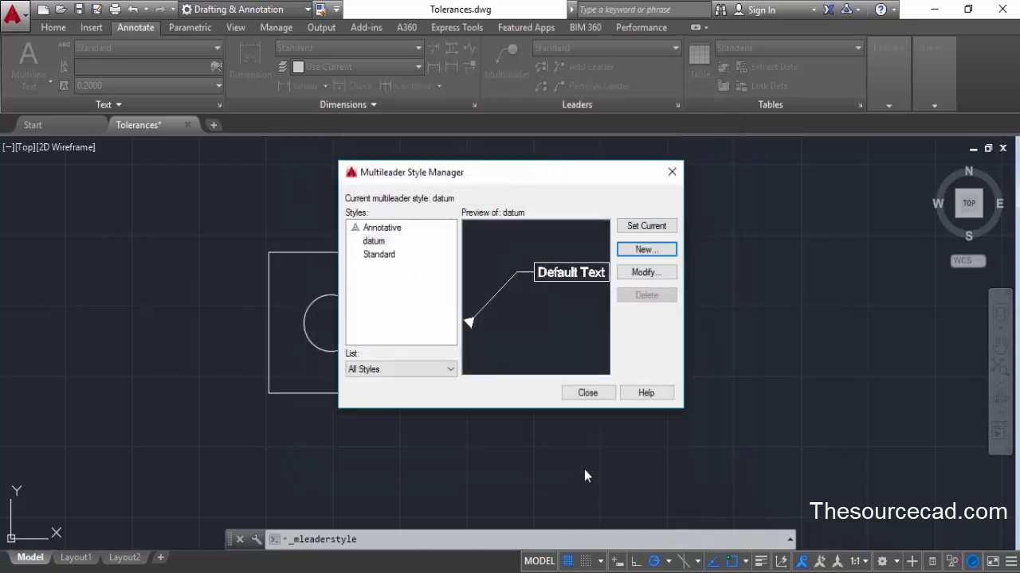
left_click(581, 398)
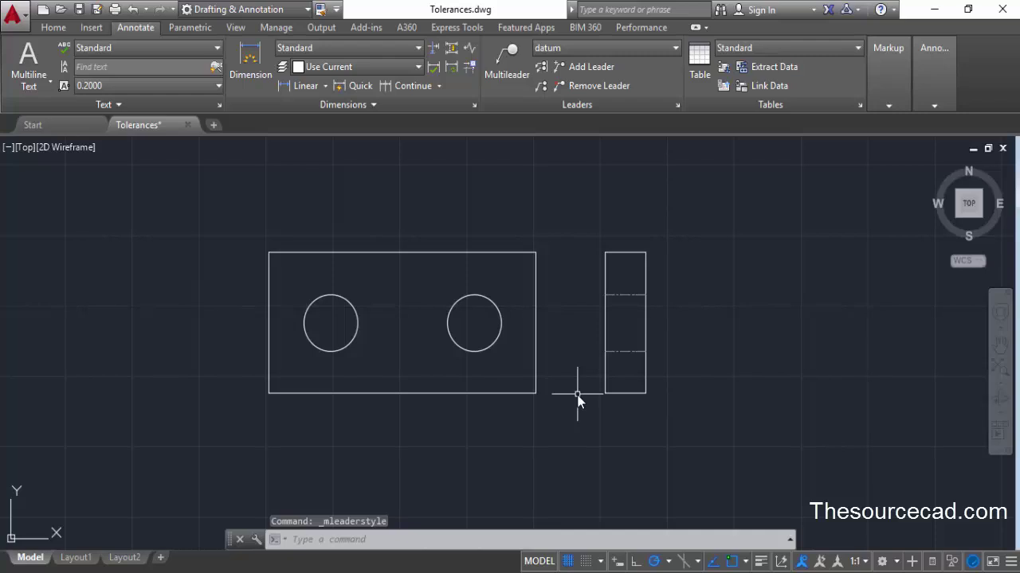
- Attach a datum leader labelled A to the side view's right edge
left_click(504, 68)
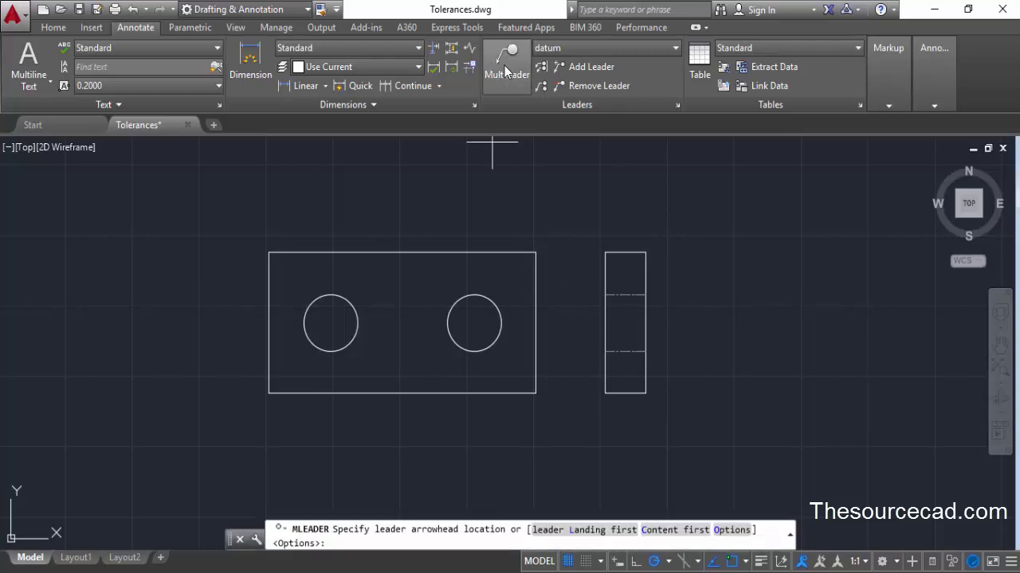
left_click(645, 376)
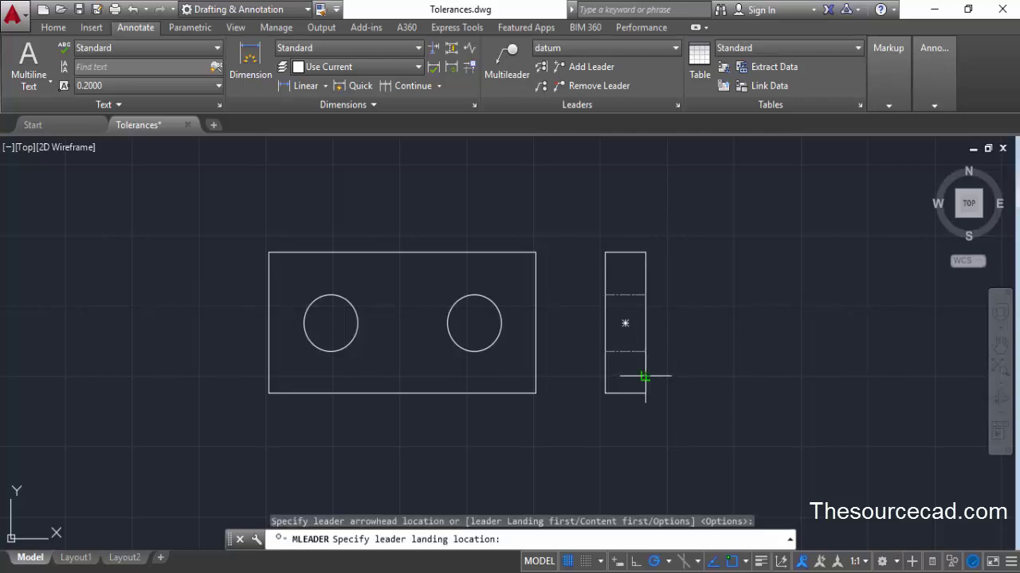
left_click(704, 376)
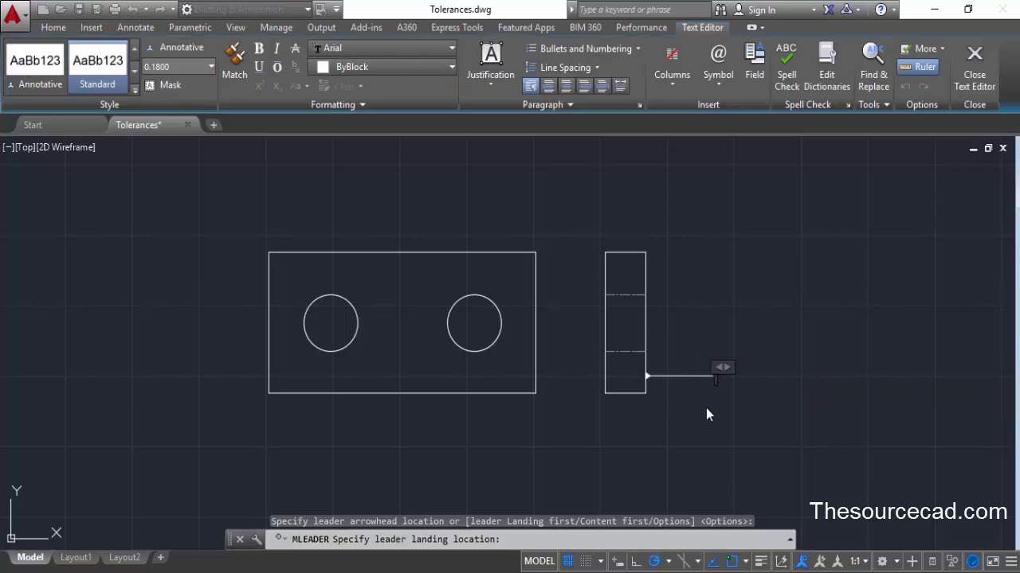
type("A")
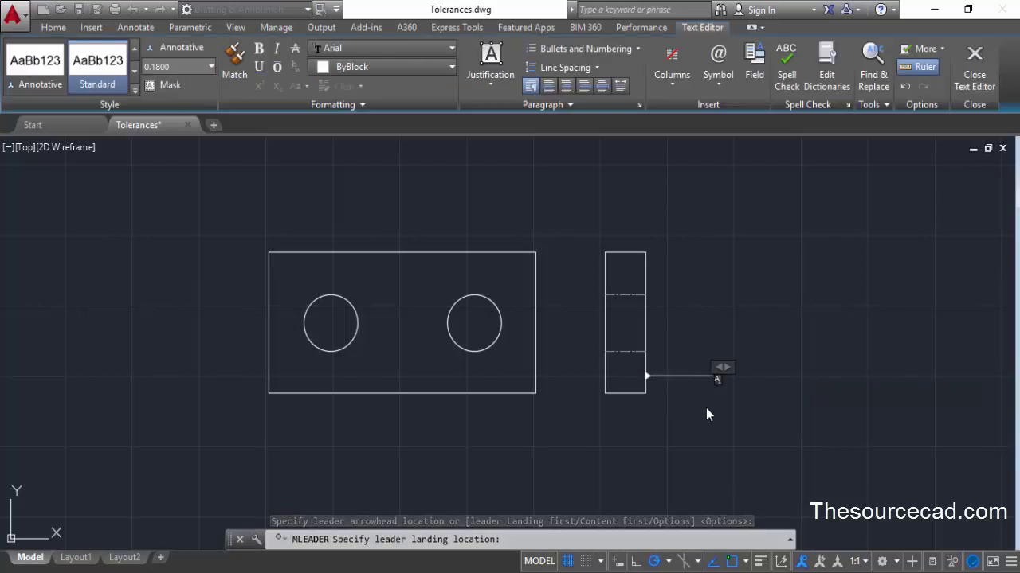
left_click(706, 408)
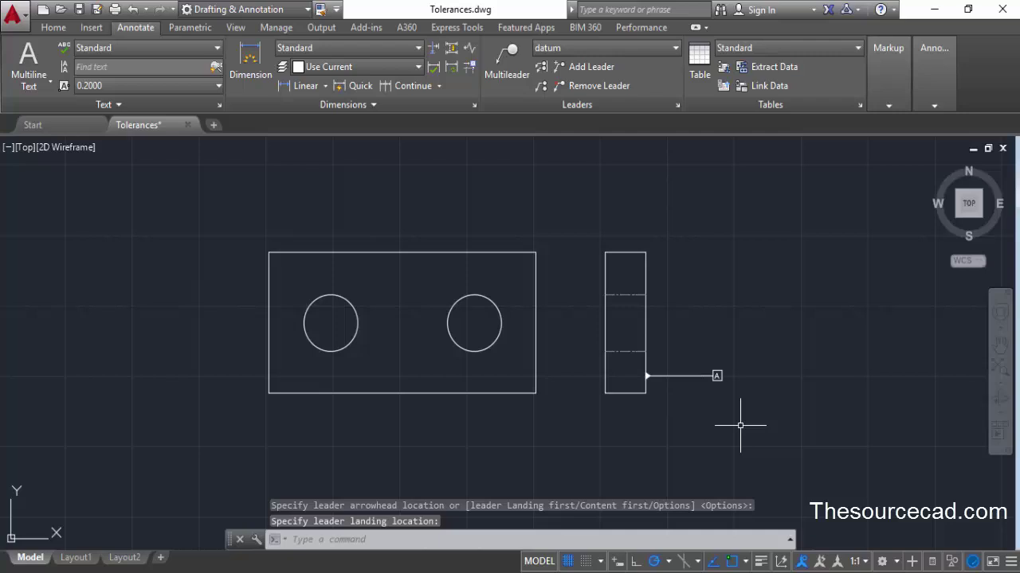
- Shorten the datum A leader's landing toward the side view
left_click(715, 378)
left_click(705, 376)
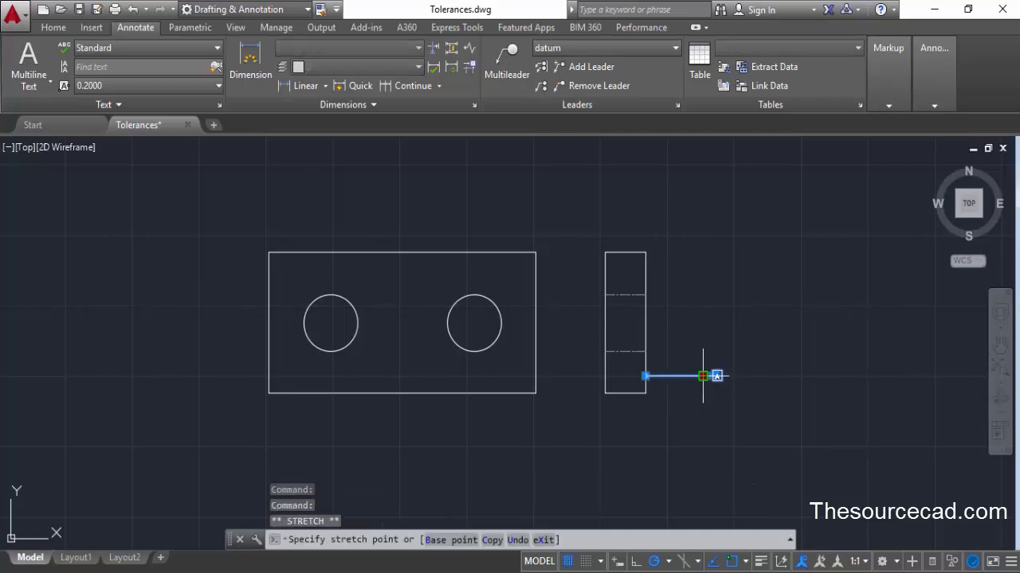
left_click(676, 375)
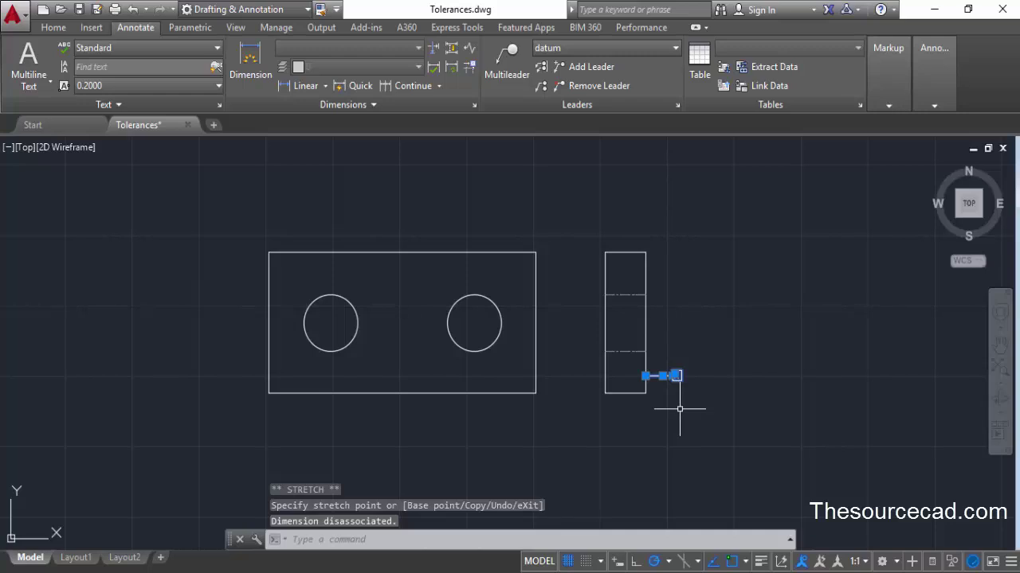
key("Escape")
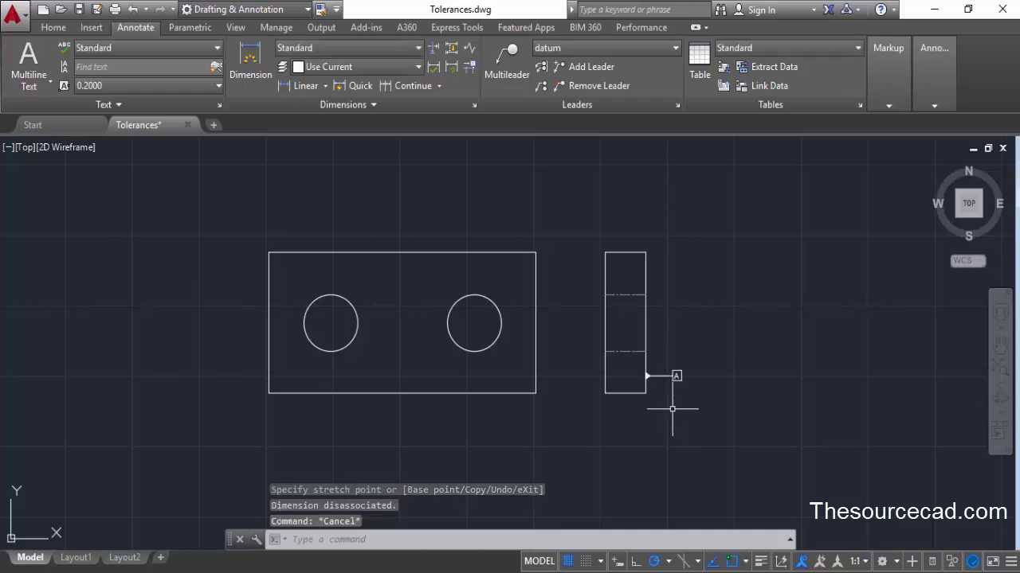
left_click(506, 60)
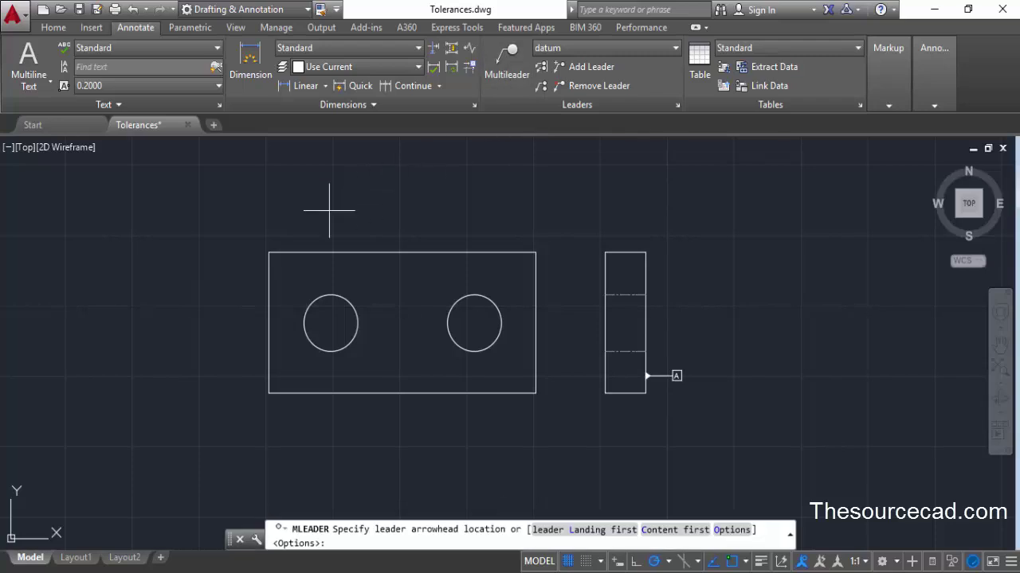
- Attach a datum B leader to the front view's top edge, landing above it
left_click(271, 253)
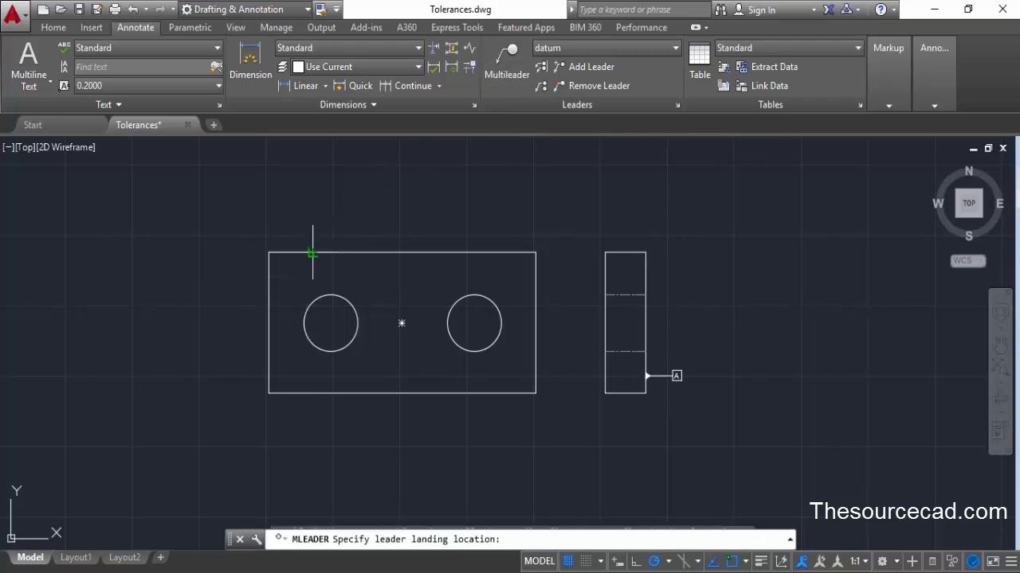
left_click(355, 221)
type("B")
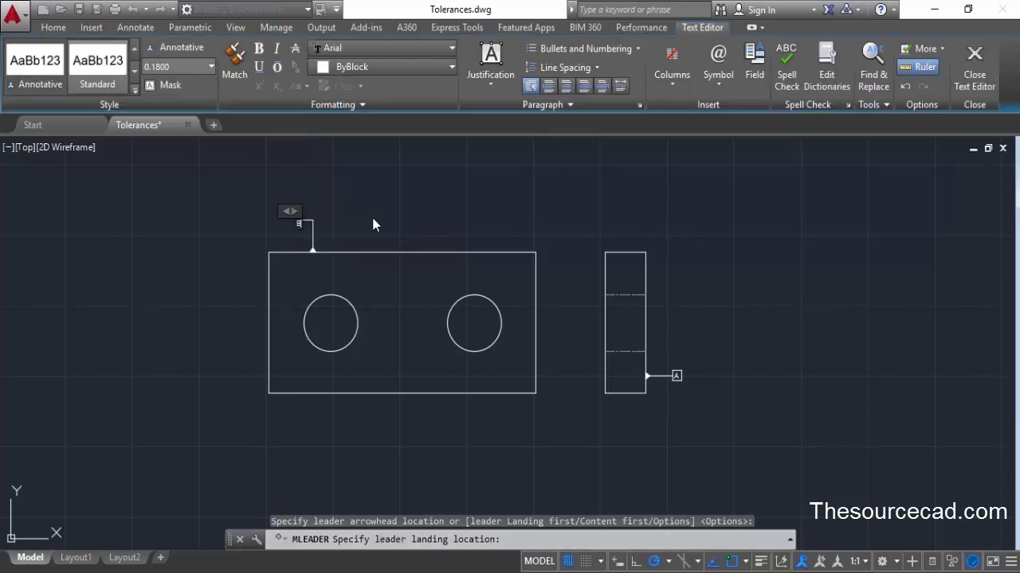
left_click(373, 223)
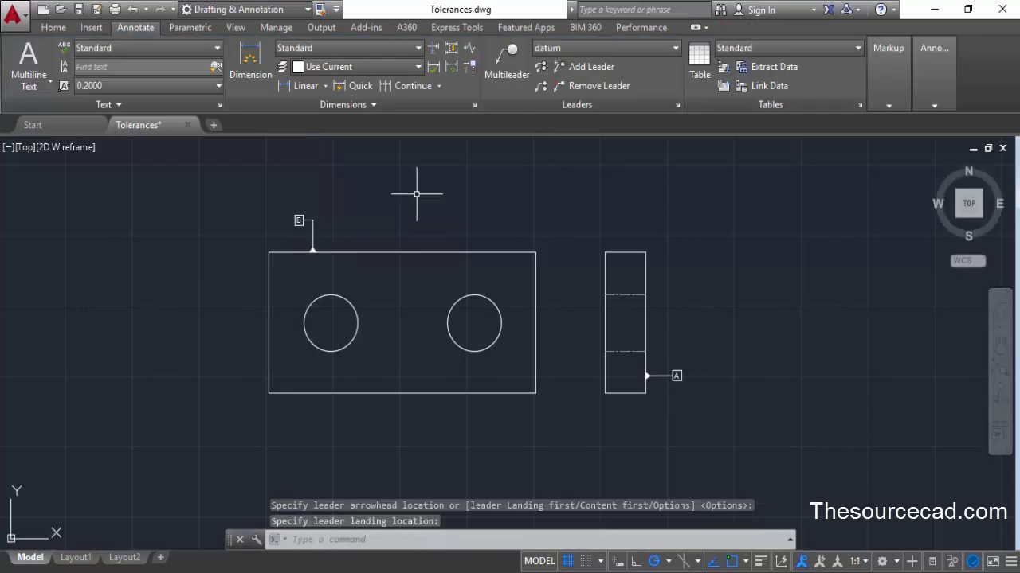
- Attach a datum C leader to the front-view rectangle's left edge, landing to the left
left_click(495, 75)
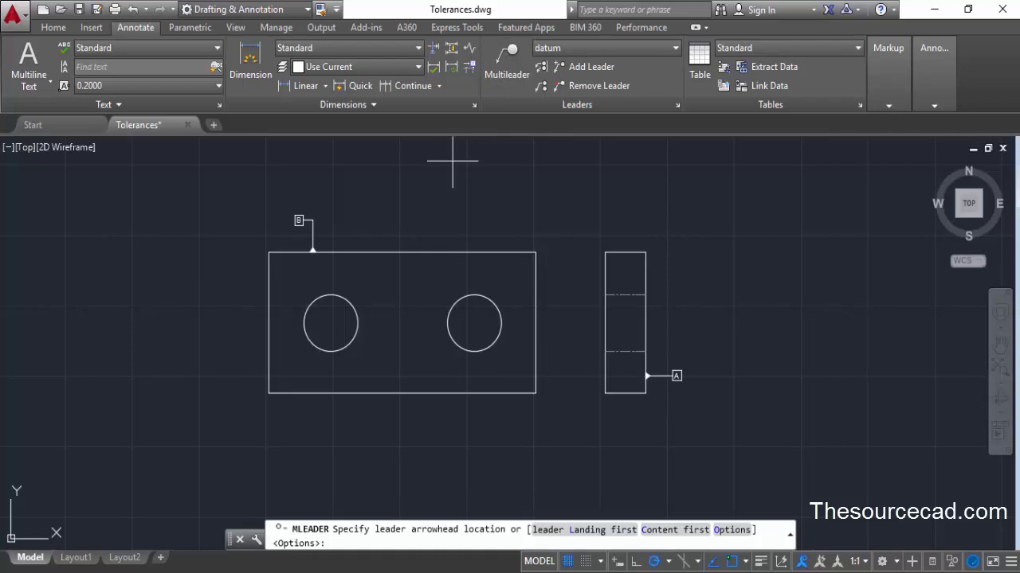
left_click(267, 376)
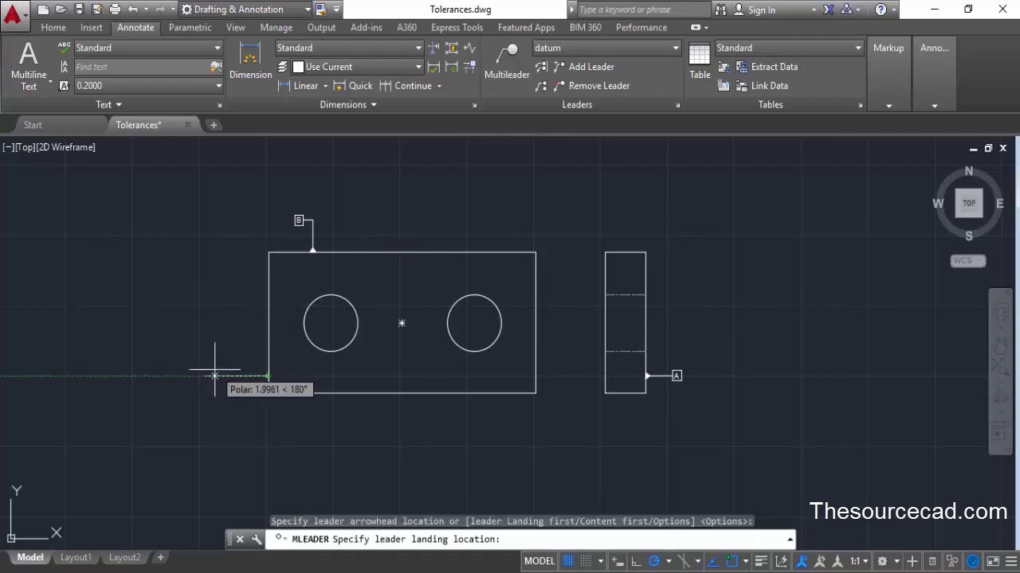
left_click(215, 376)
type("q")
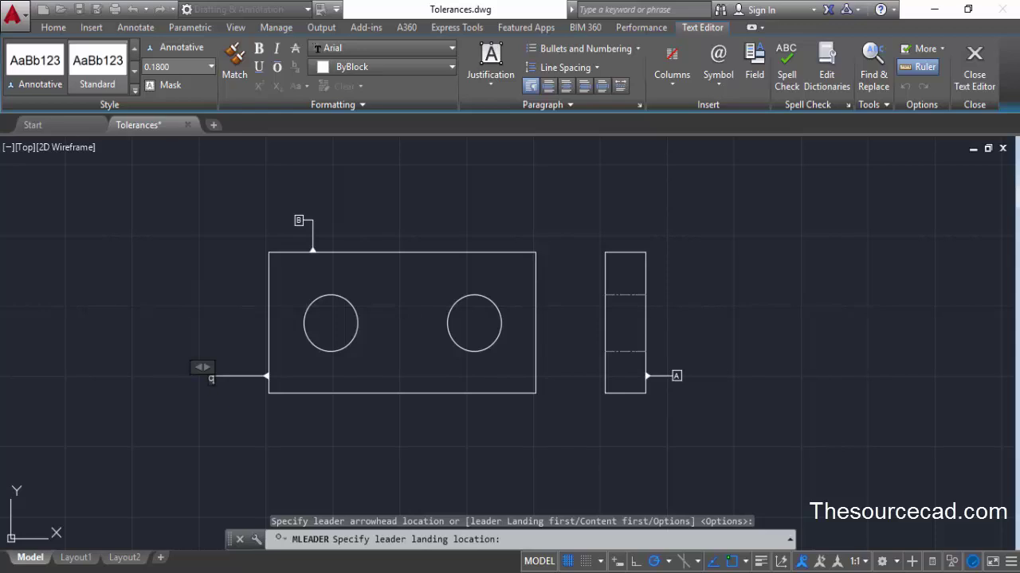
left_click(233, 326)
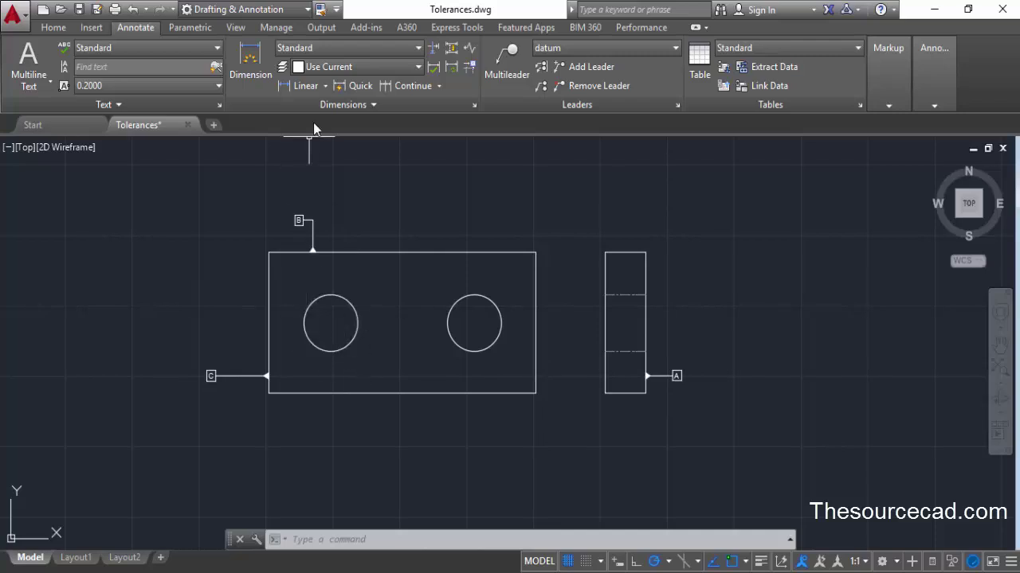
- Add an R1.0056 radius dimension to the left hole, placed left of it
left_click(325, 86)
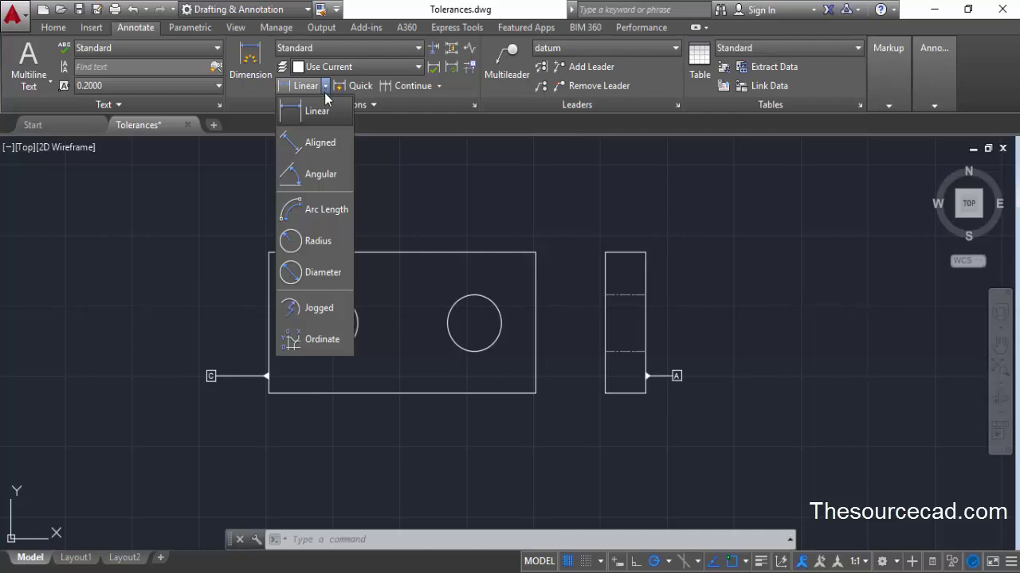
left_click(318, 241)
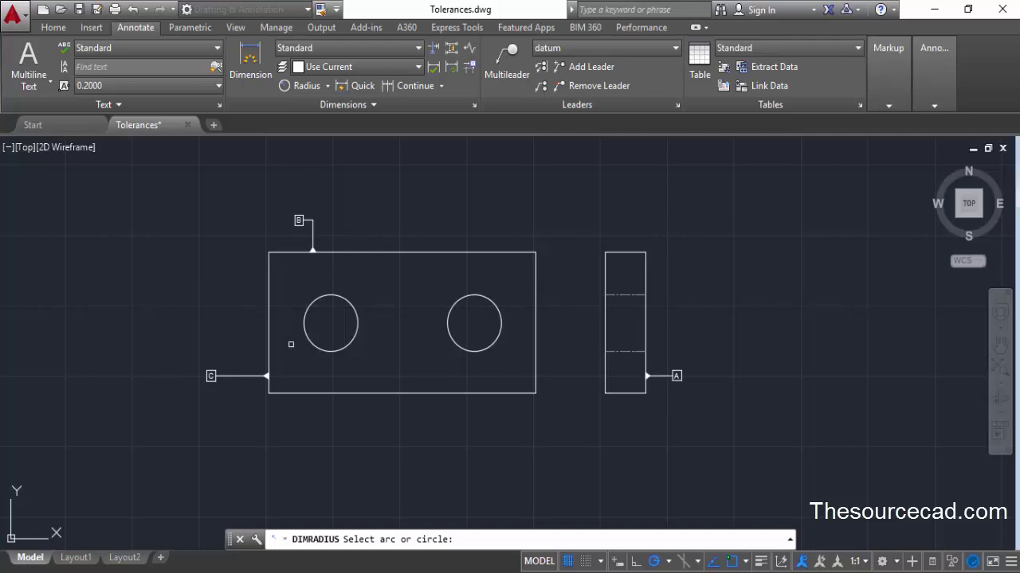
left_click(304, 317)
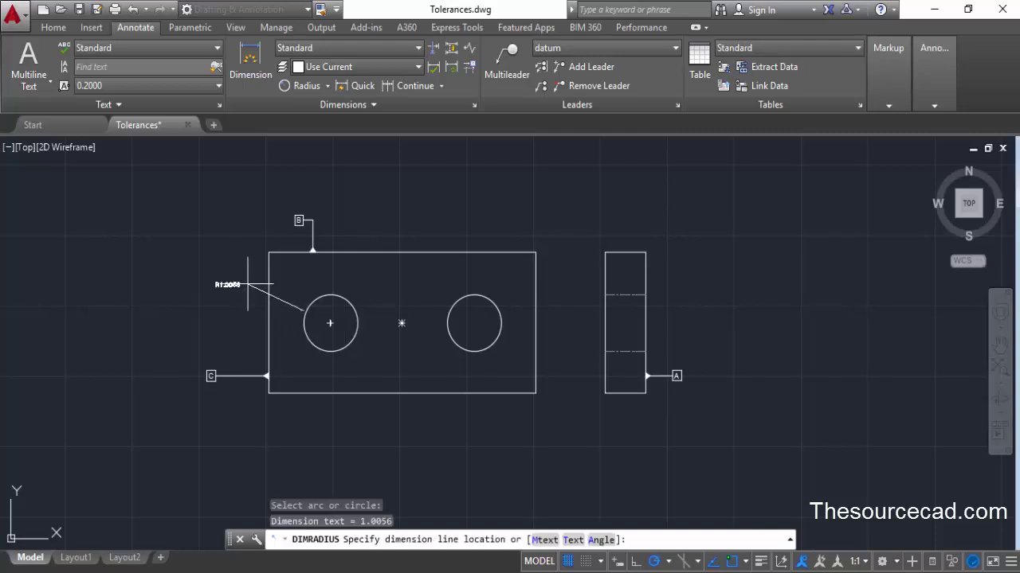
left_click(235, 280)
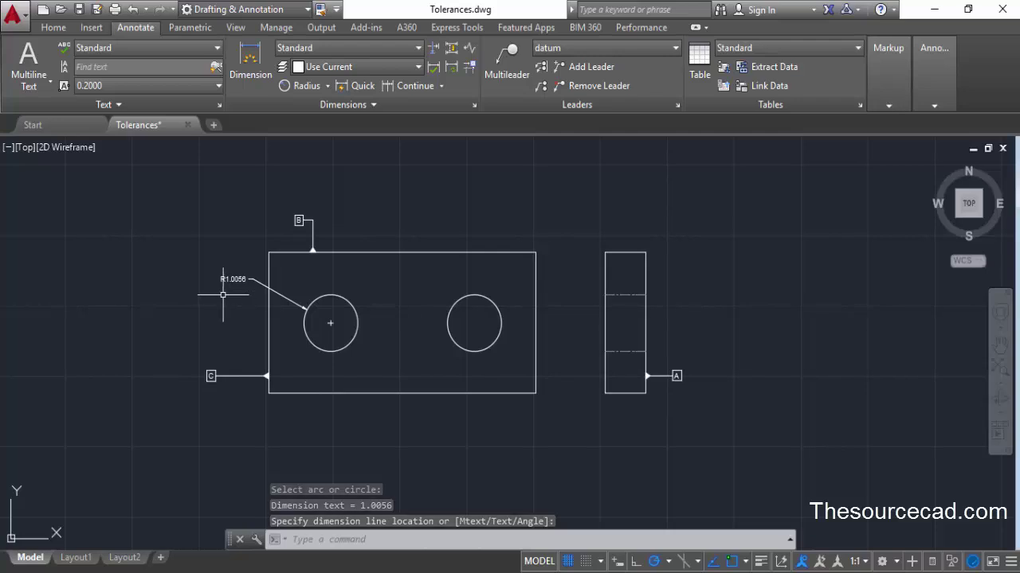
- Open the Geometric Tolerance dialog from the expanded Dimensions panel
scroll(246, 291, "up", 2)
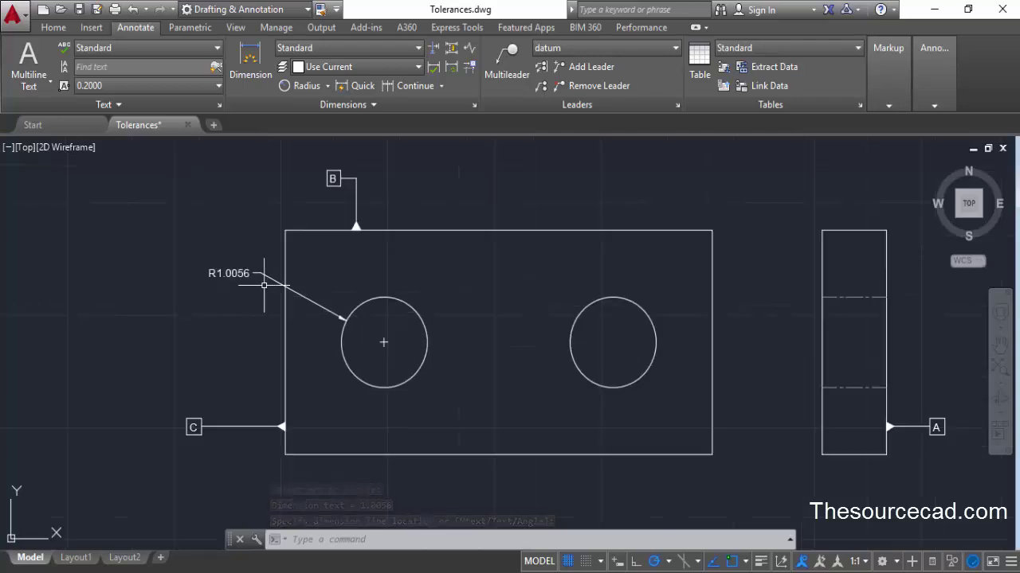
middle_click_drag(432, 344, 381, 341)
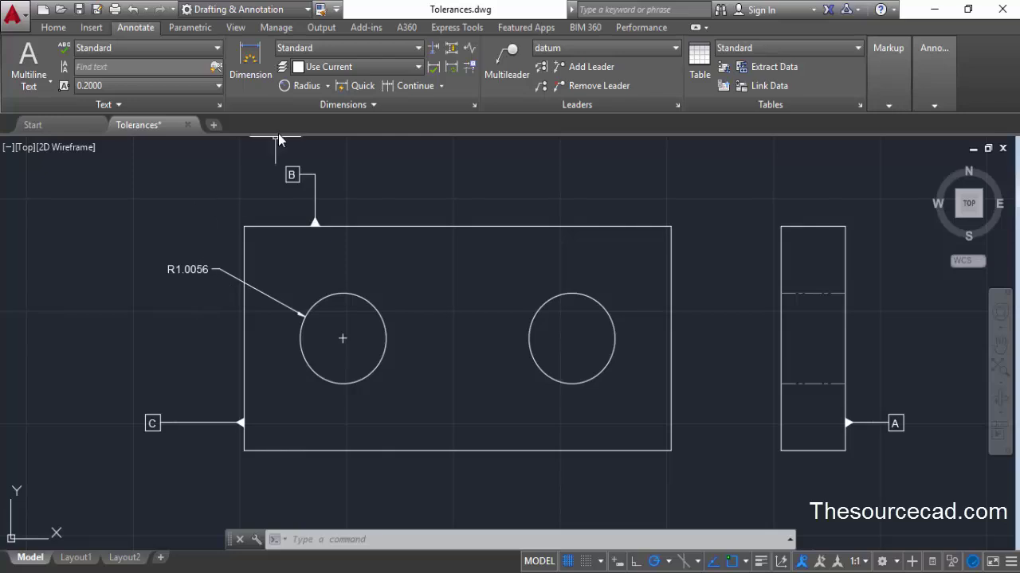
left_click(360, 104)
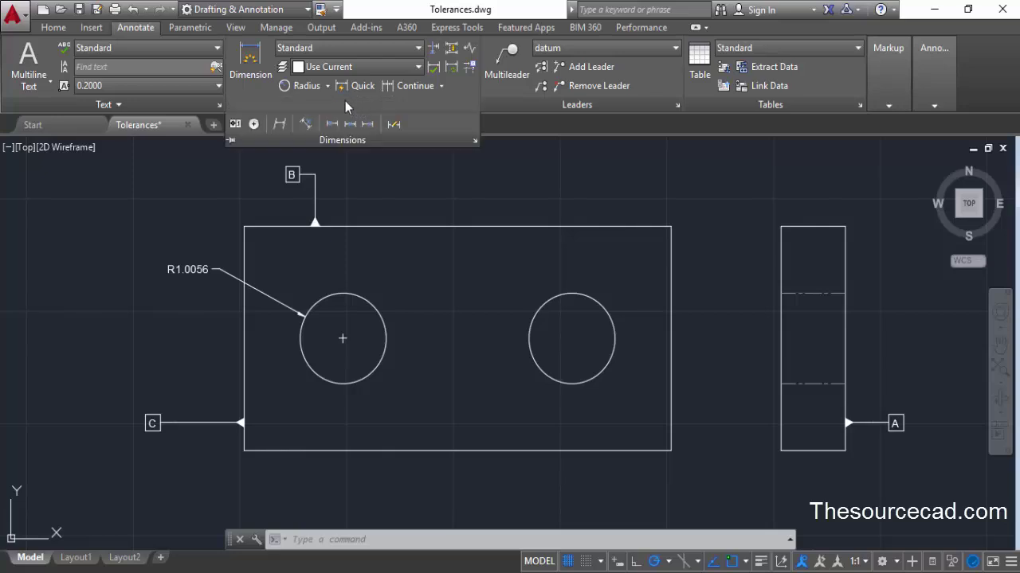
left_click(235, 124)
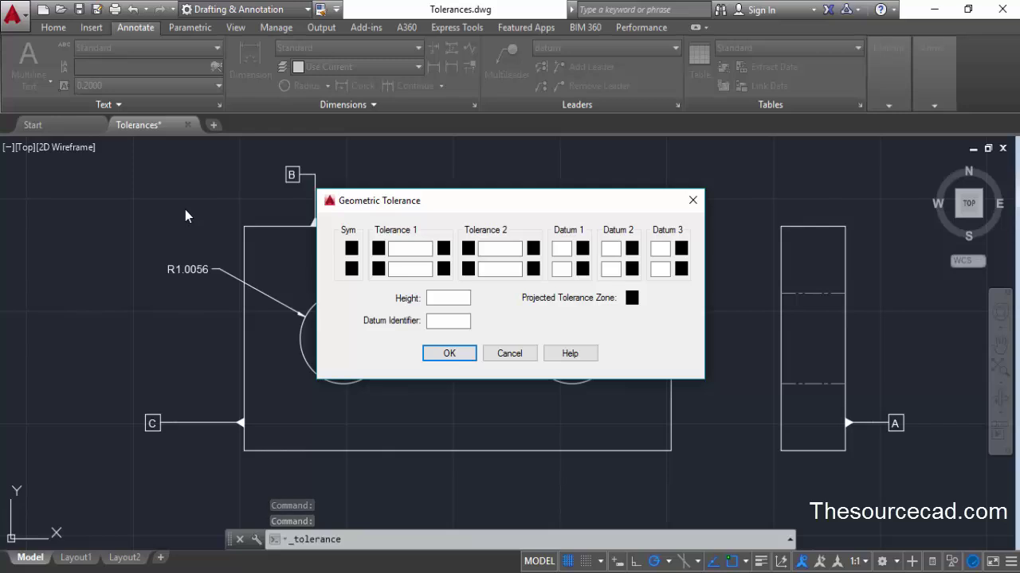
- Define a position feature control frame with Ø0.1 tolerance and datums A, B, C
left_click(352, 250)
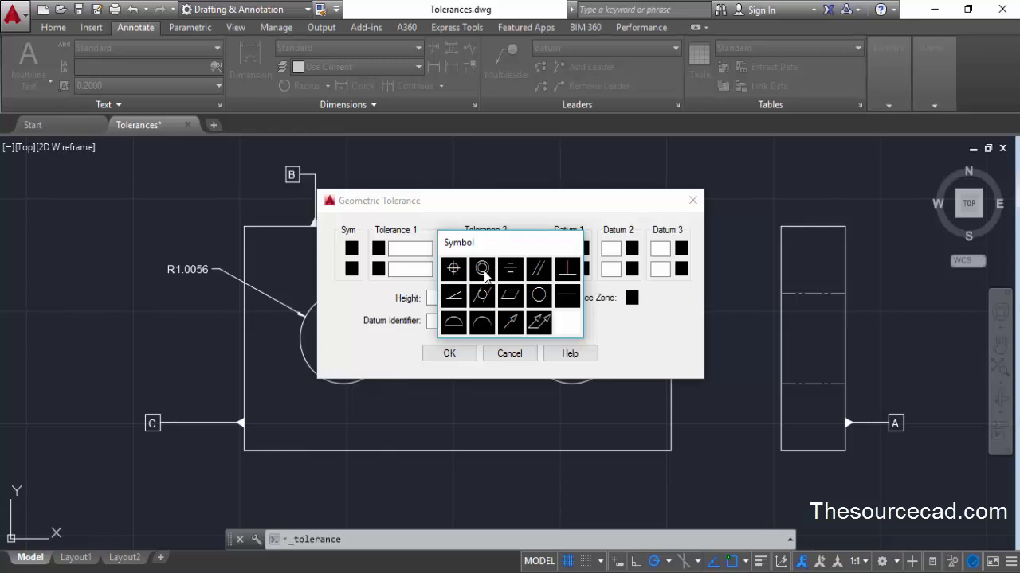
left_click(453, 271)
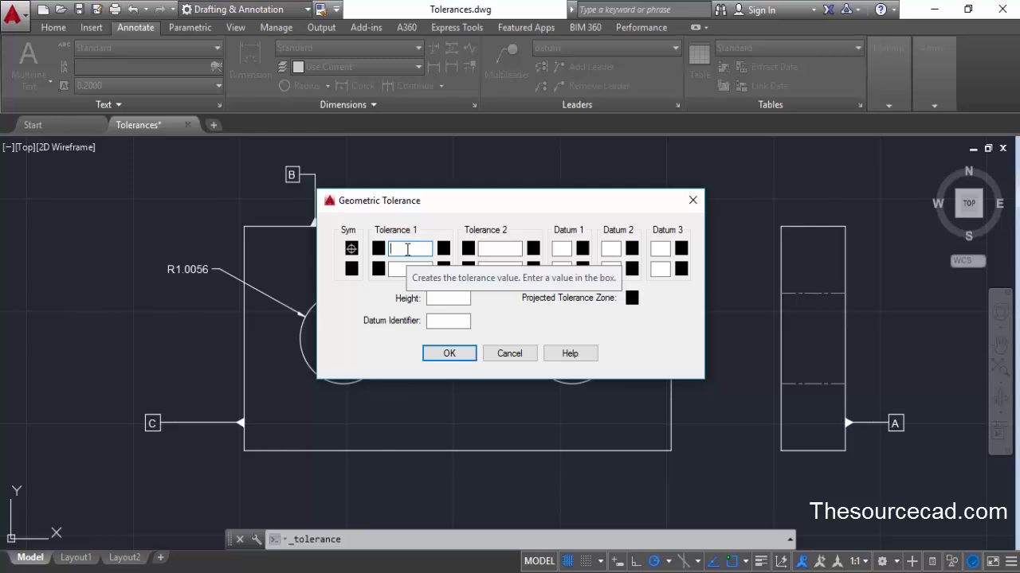
type("0.1")
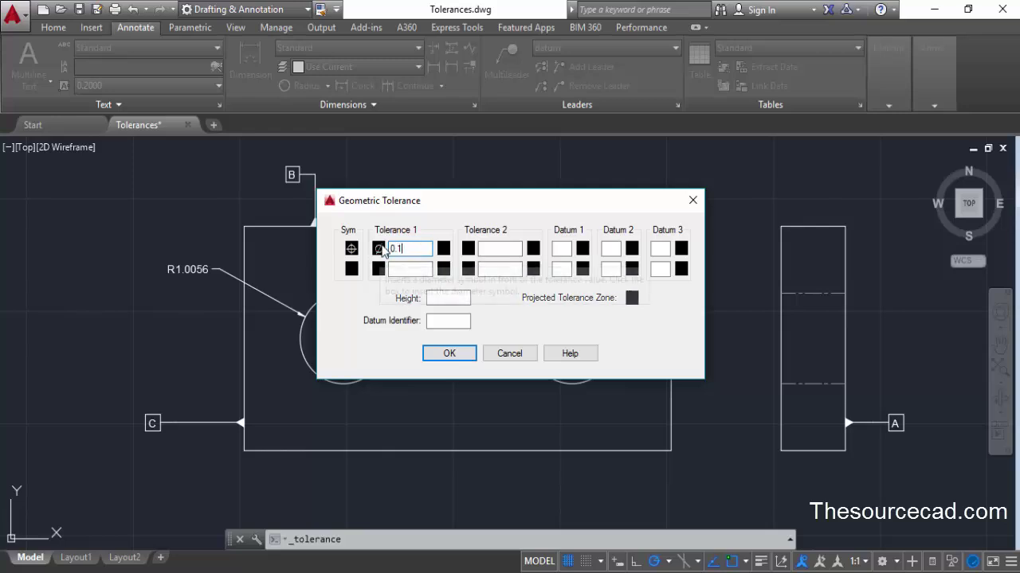
left_click(380, 249)
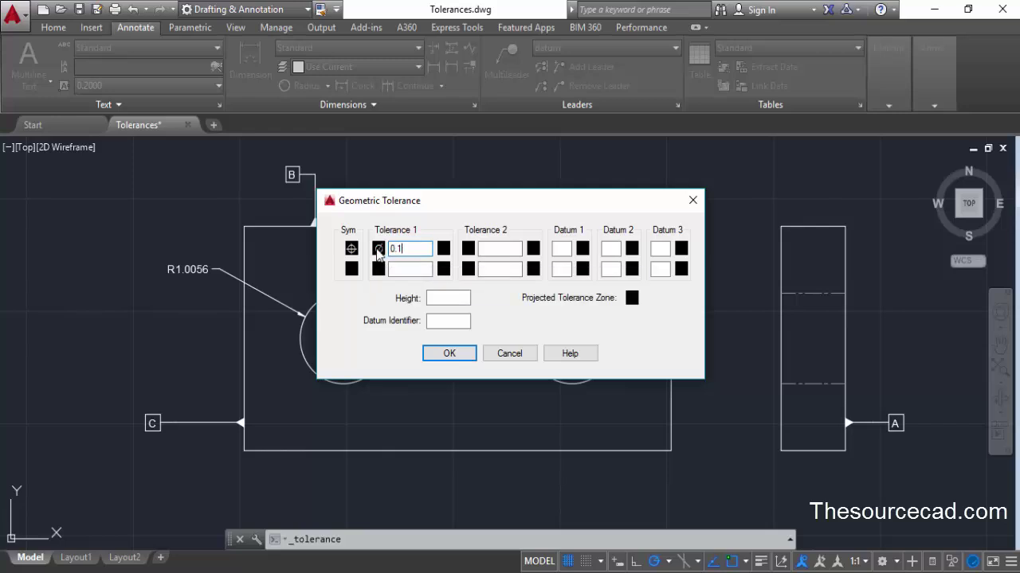
left_click(562, 248)
left_click(664, 249)
type("C")
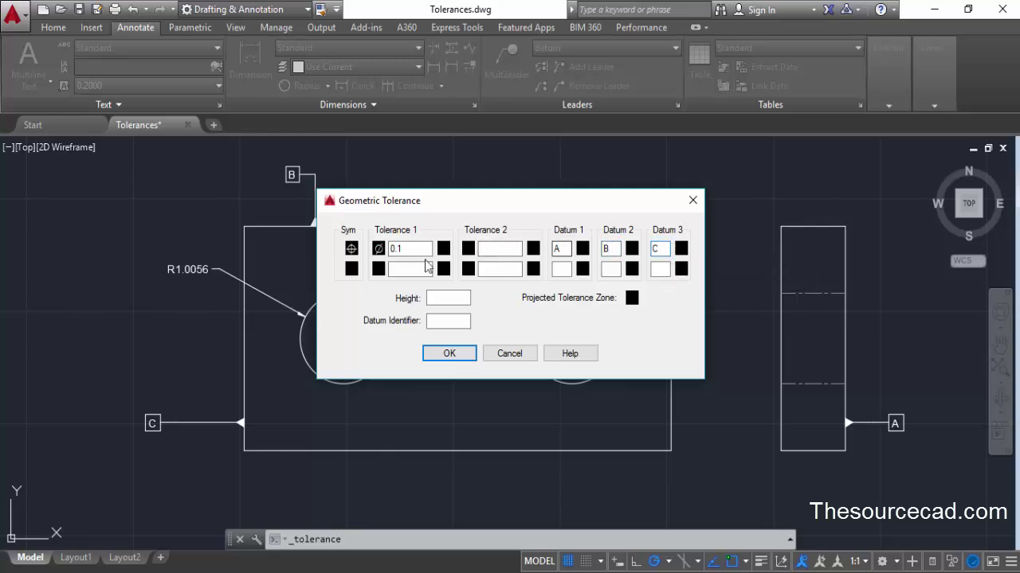
left_click(452, 353)
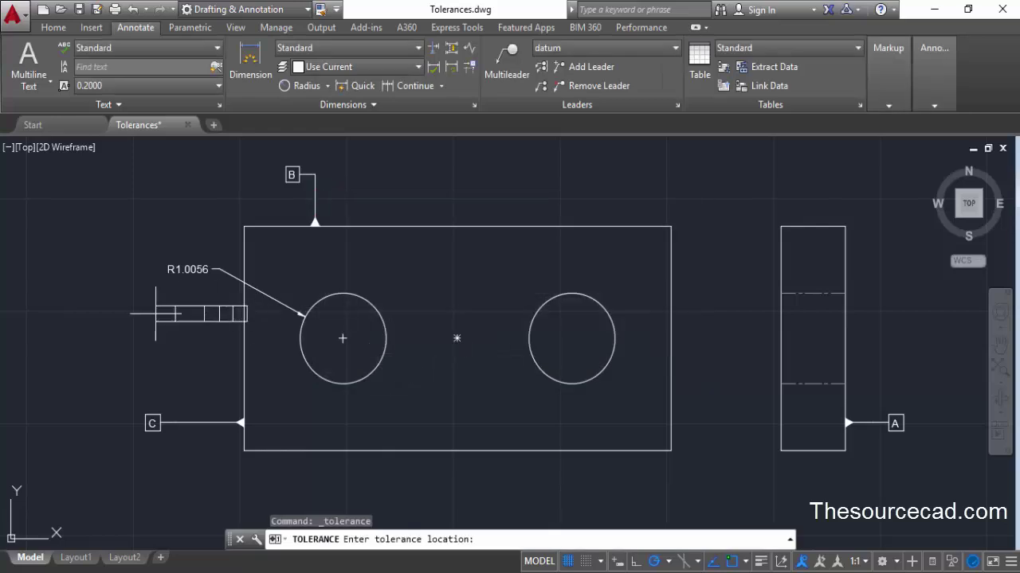
- Place the Ø0.1 A B C position frame just above the R1.0056 radius label
left_click(138, 254)
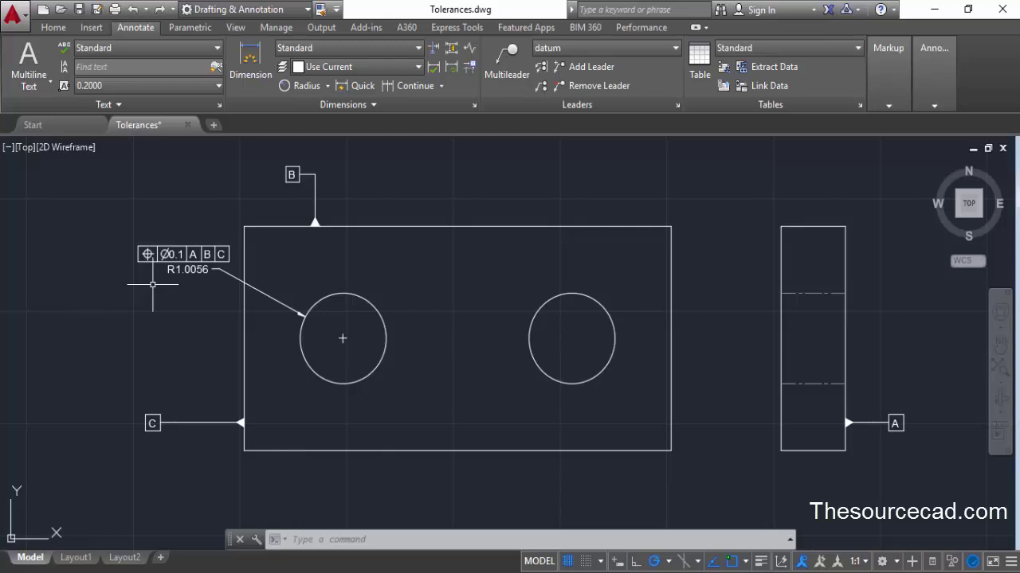
- Add the maximum material condition (M) modifier to datum A in the position frame
double_click(149, 254)
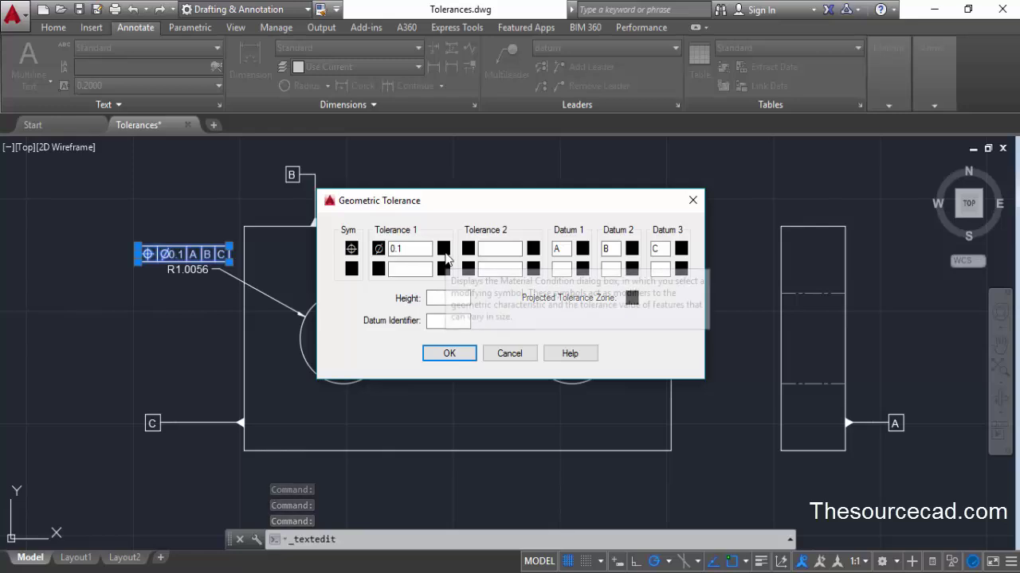
left_click(586, 252)
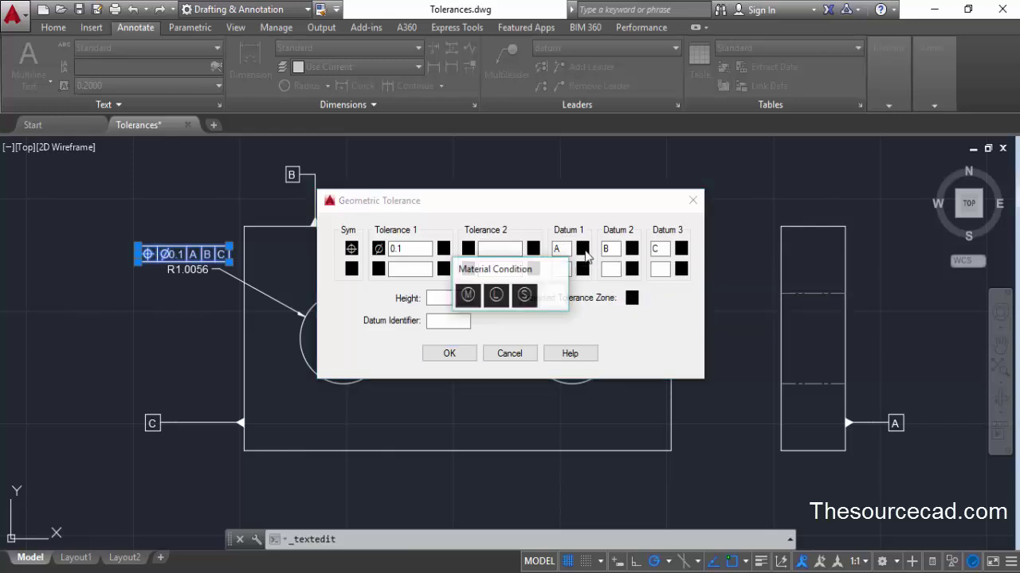
left_click(468, 296)
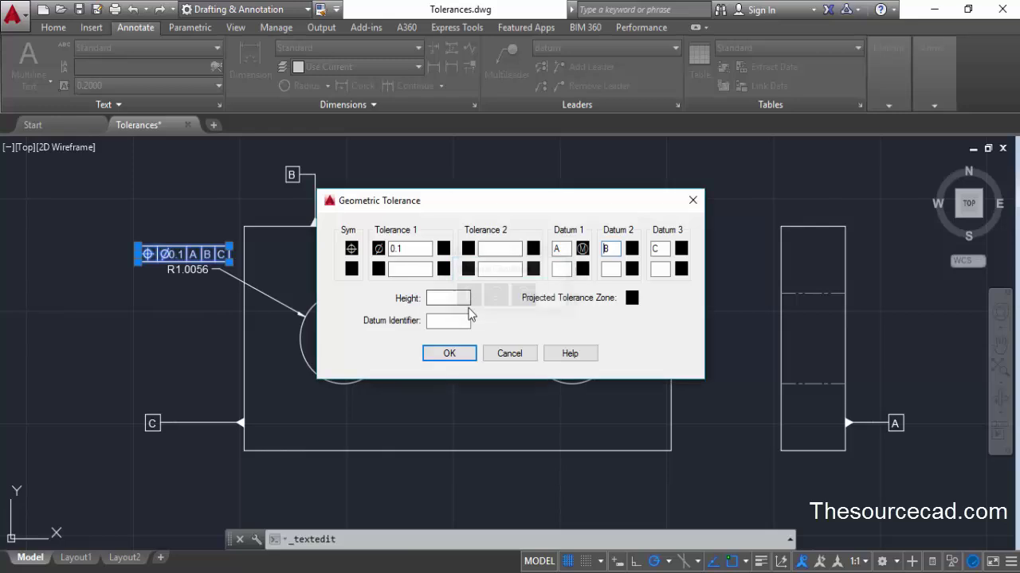
left_click(453, 354)
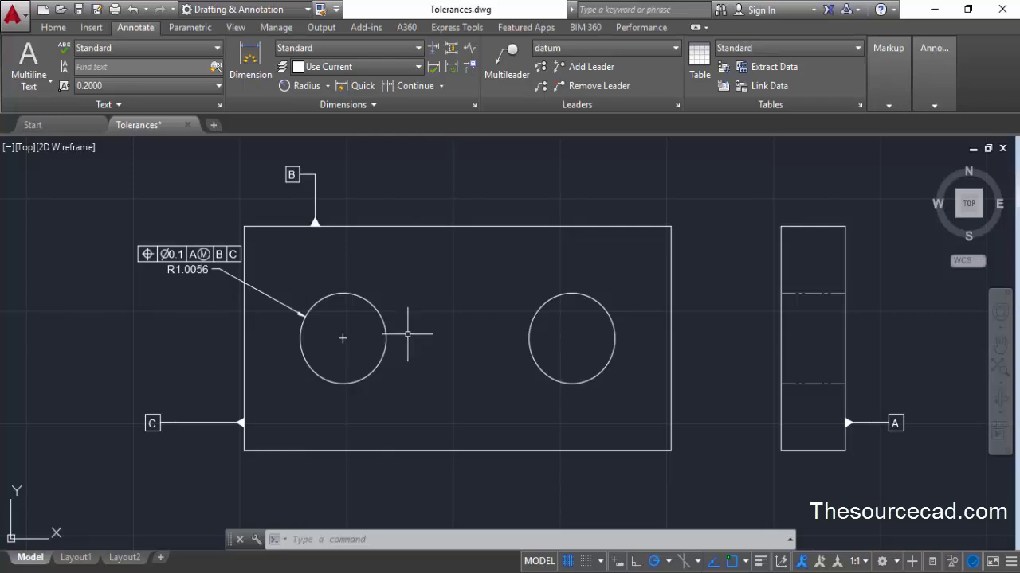
- Dimension the part's overall 10.0000 width below the front view's bottom edge
left_click(327, 86)
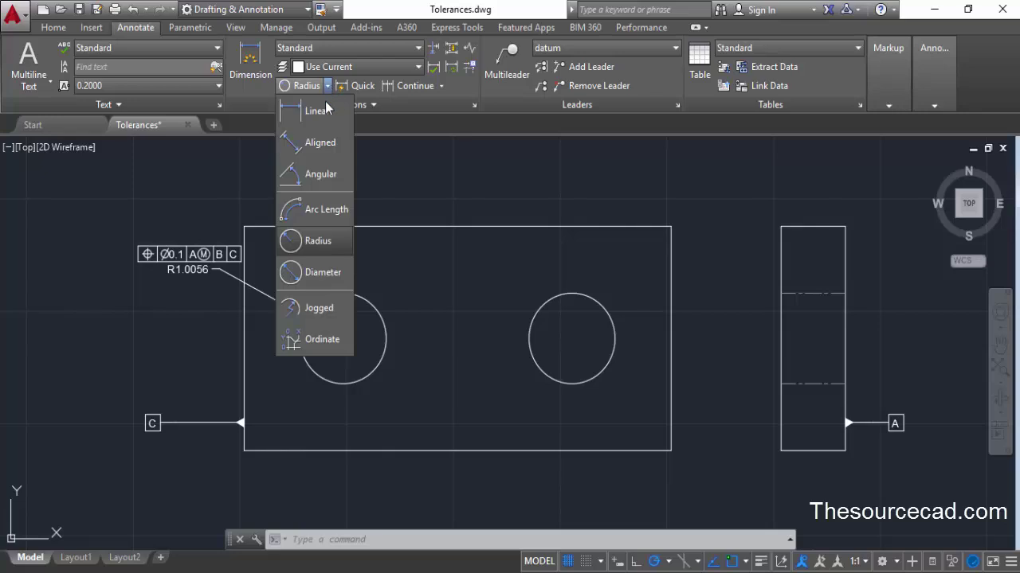
left_click(311, 111)
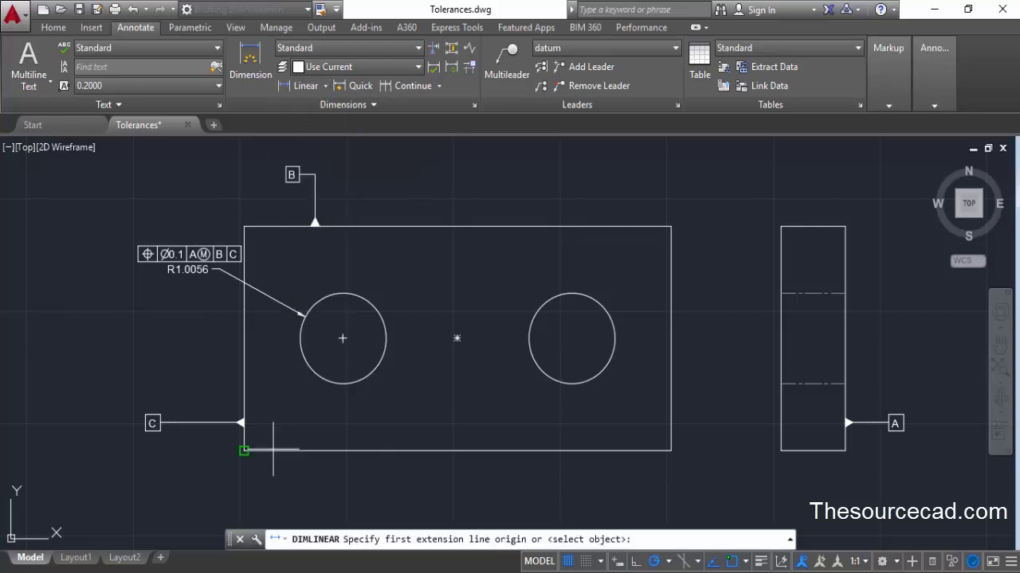
left_click(243, 451)
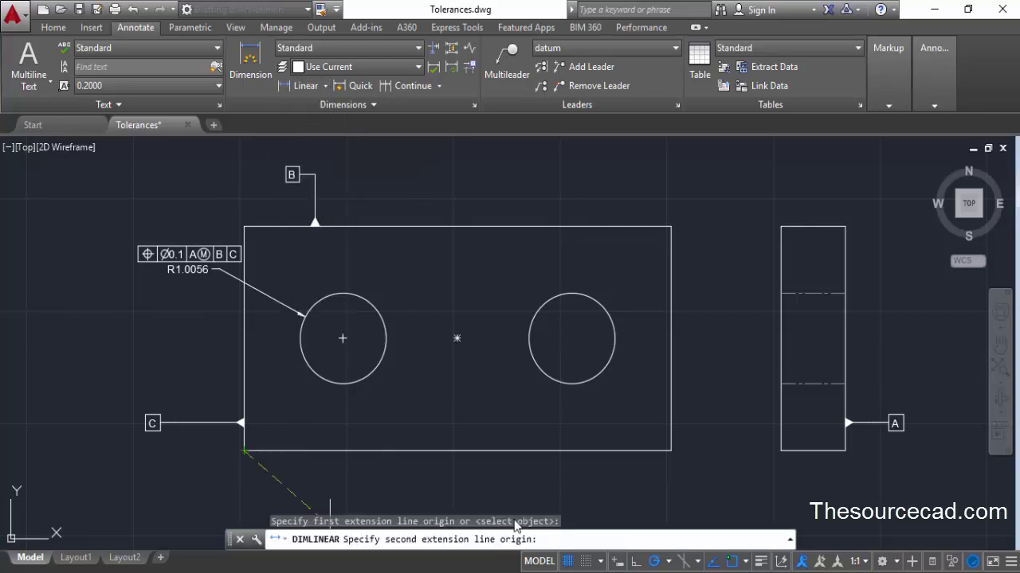
left_click(671, 451)
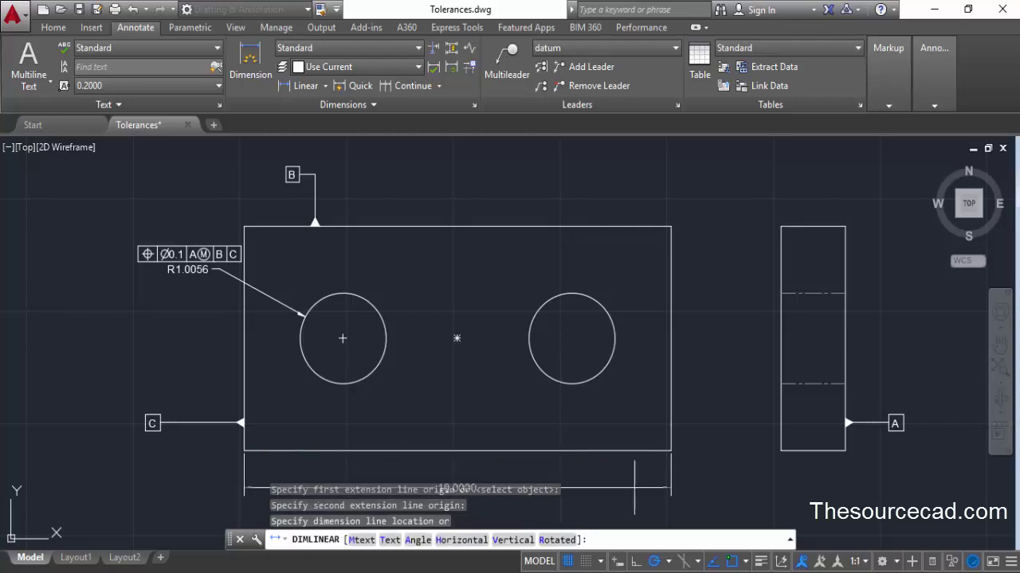
left_click(494, 497)
mouse_move(523, 471)
middle_mouse_down()
mouse_move(519, 439)
mouse_move(485, 451)
mouse_move(478, 439)
middle_mouse_up()
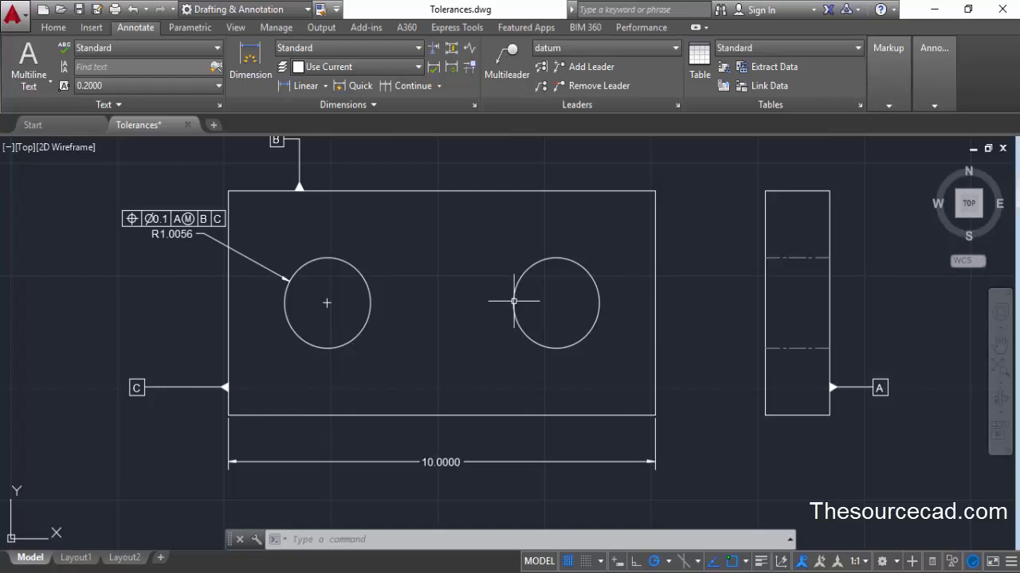
- Dimension the 5.3679 hole-centre spacing below the holes, then open the Dimension Style Manager
left_click(298, 86)
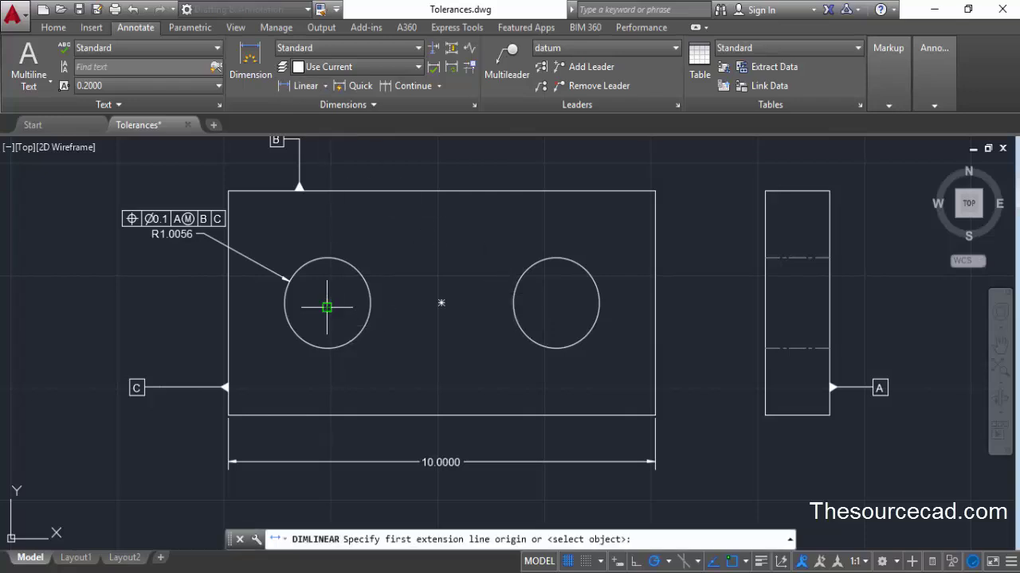
scroll(325, 306, "up", 3)
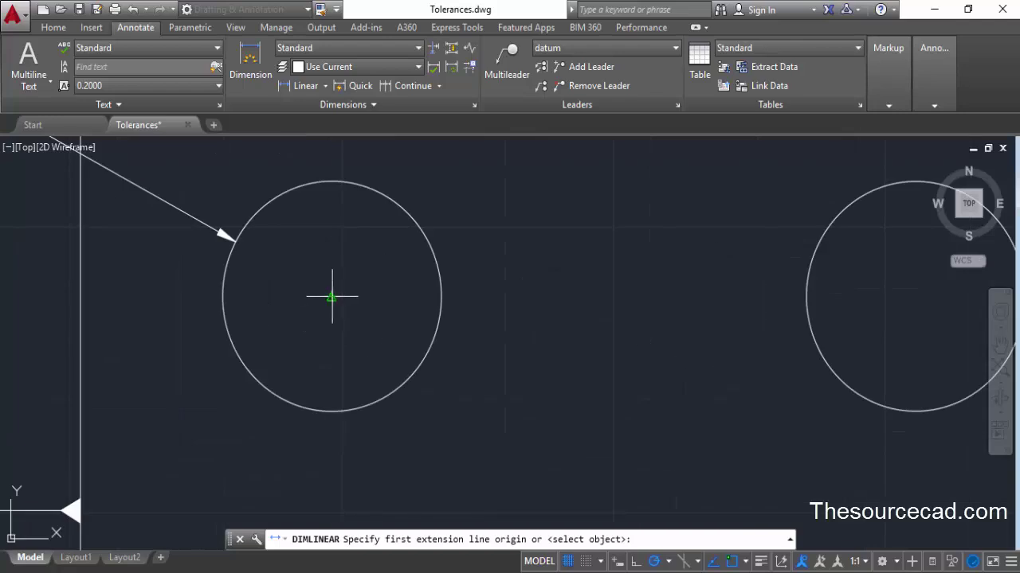
left_click(329, 296)
scroll(726, 304, "down", 2)
left_click(844, 301)
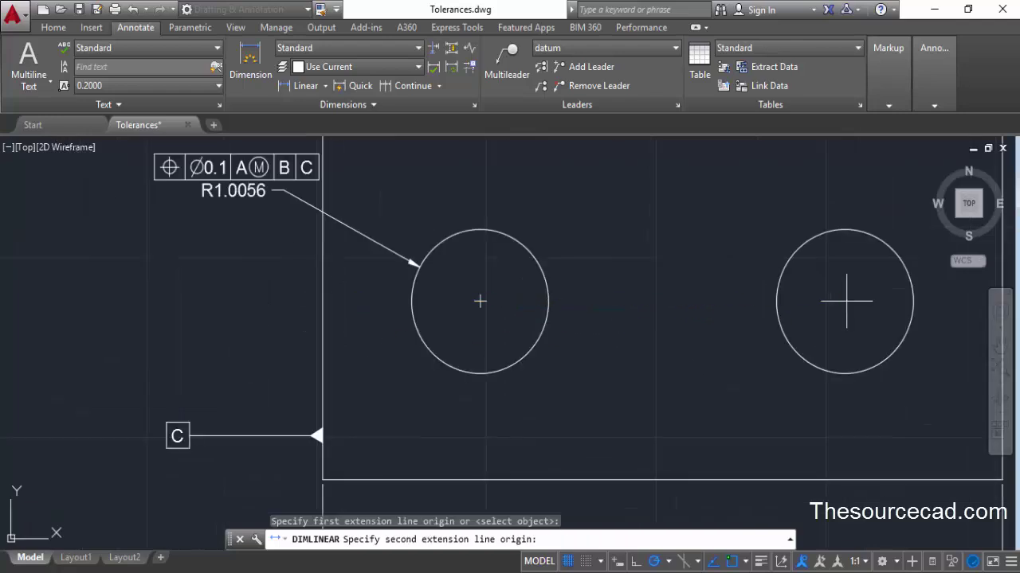
middle_click_drag(735, 419, 624, 371)
scroll(624, 372, "down", 4)
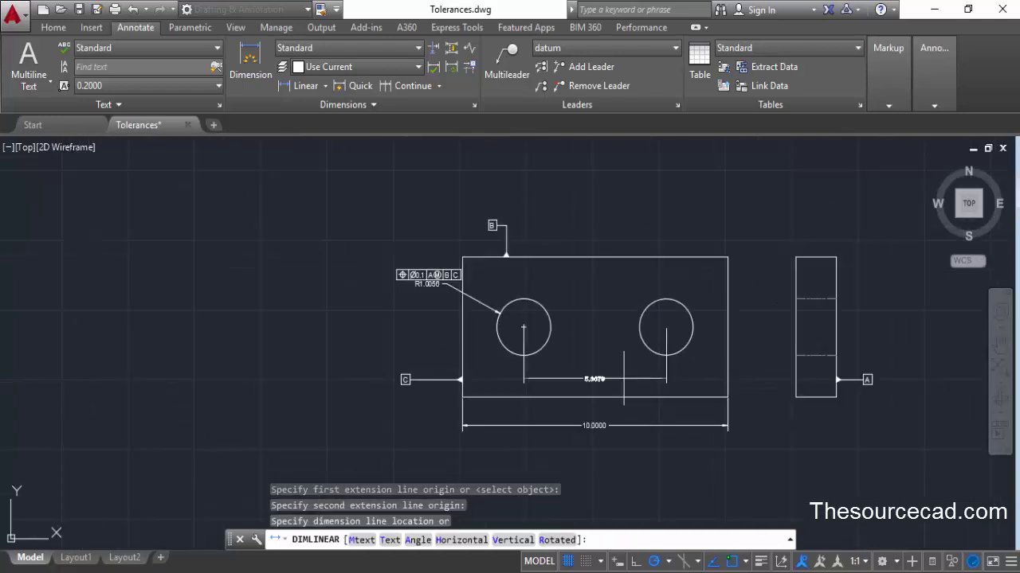
left_click(631, 412)
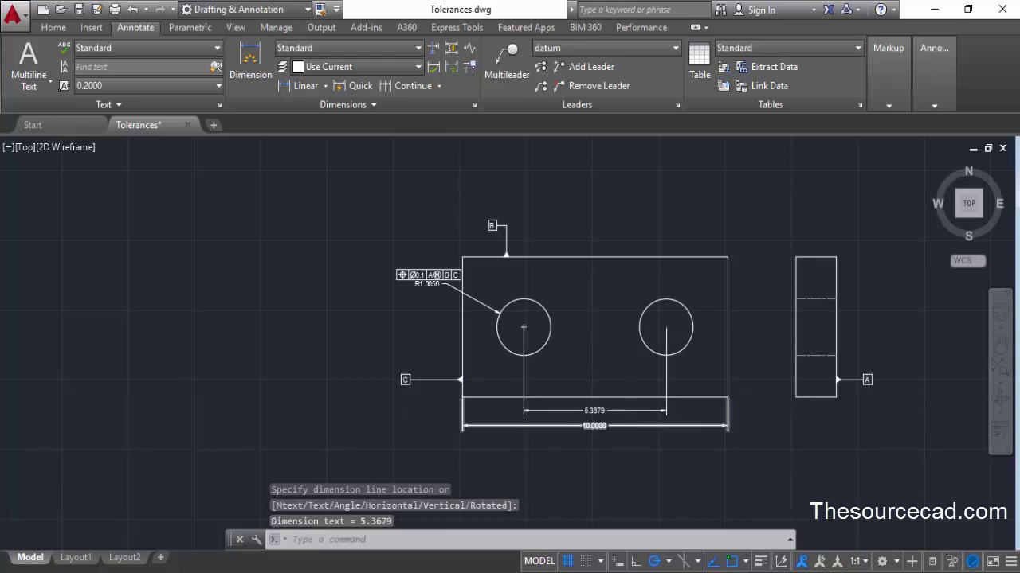
scroll(620, 425, "up", 2)
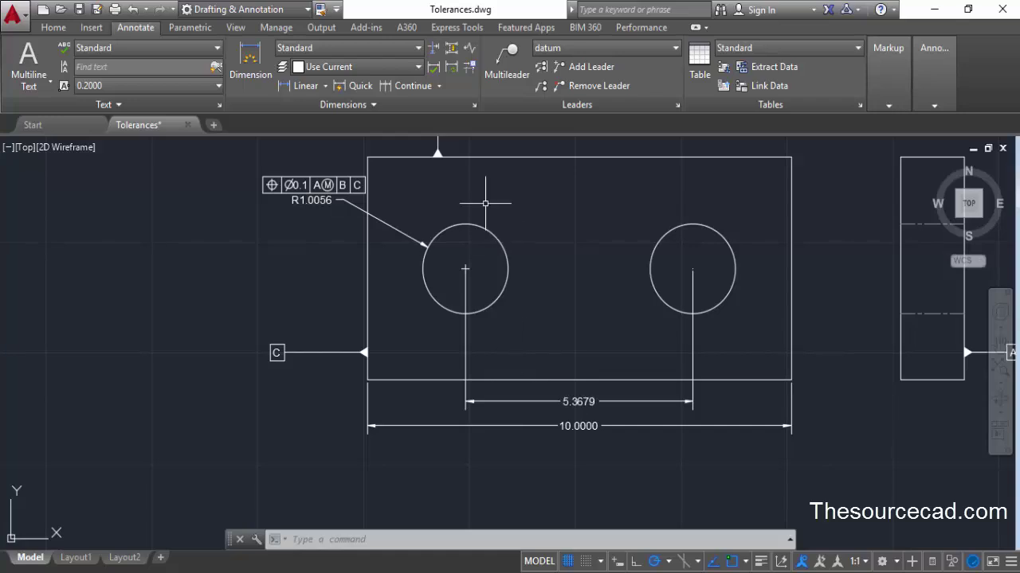
left_click(474, 105)
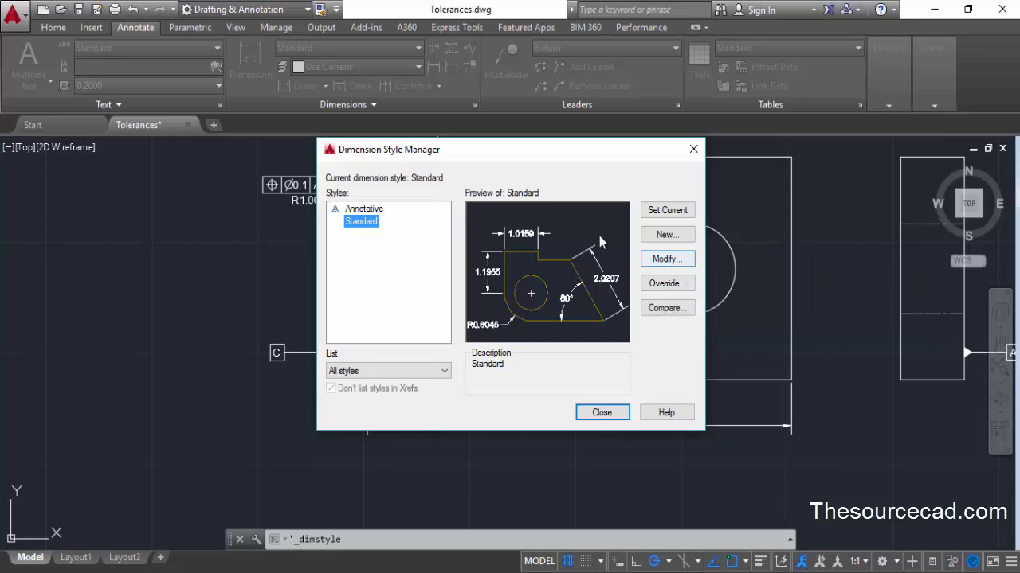
- Override the Standard dimension style to draw a frame around dimension text, then close the style manager
left_click_drag(527, 158, 368, 139)
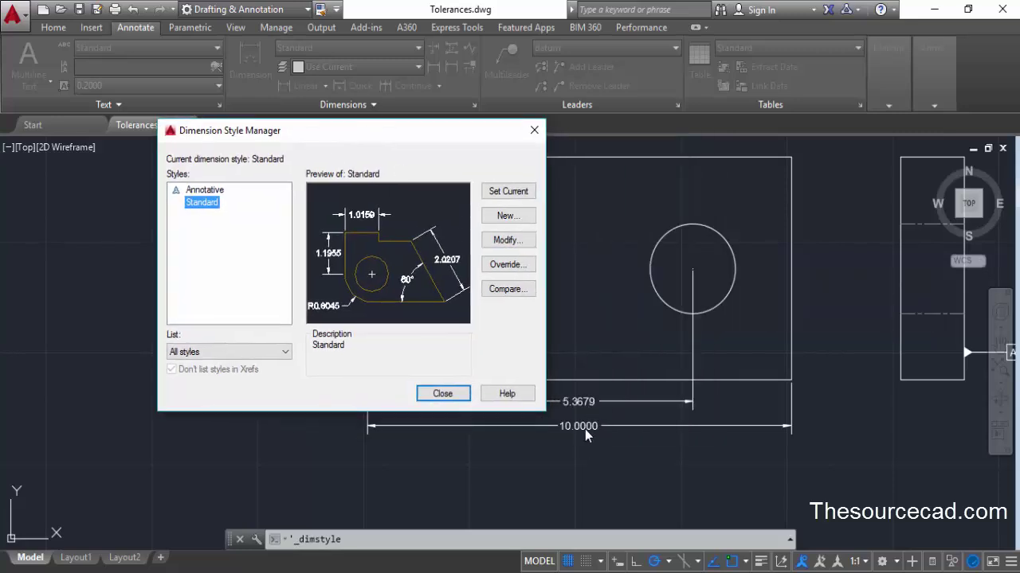
left_click(510, 266)
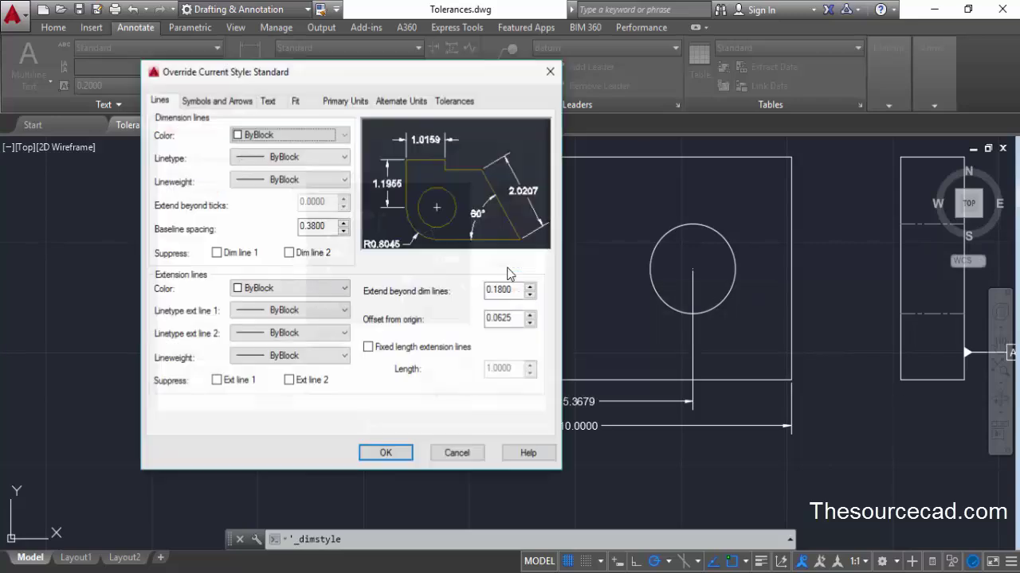
left_click(269, 101)
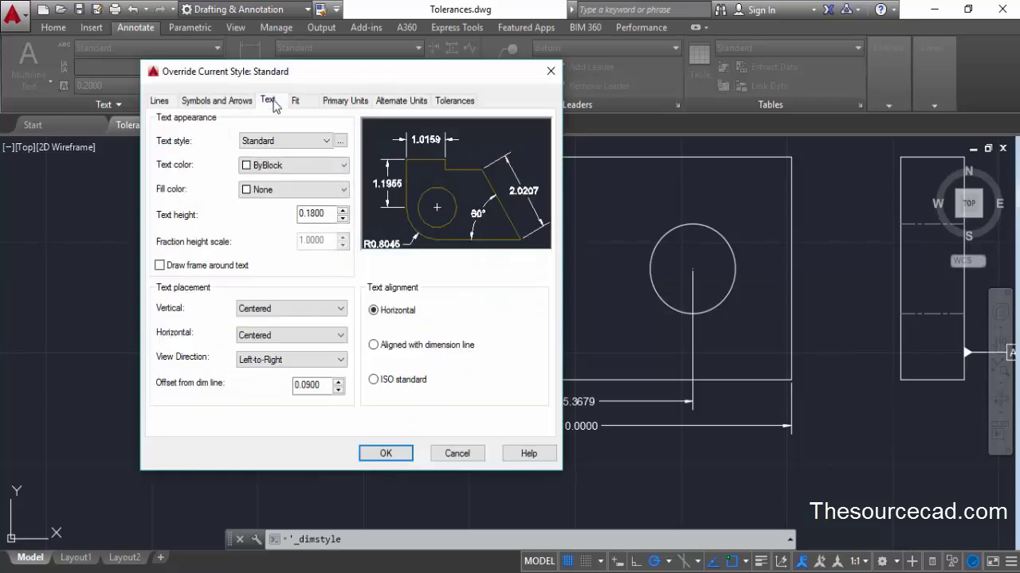
left_click(160, 266)
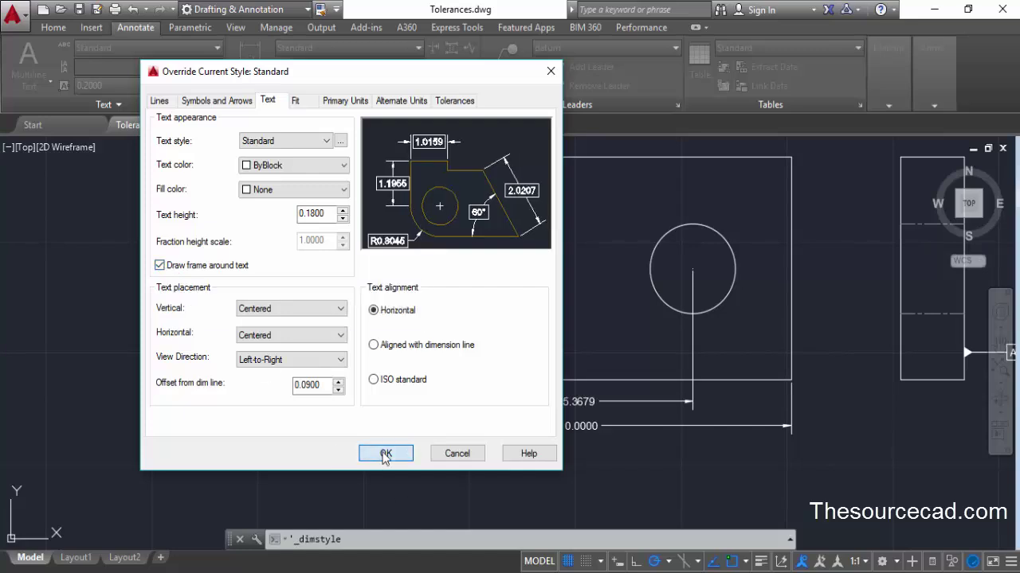
left_click(385, 453)
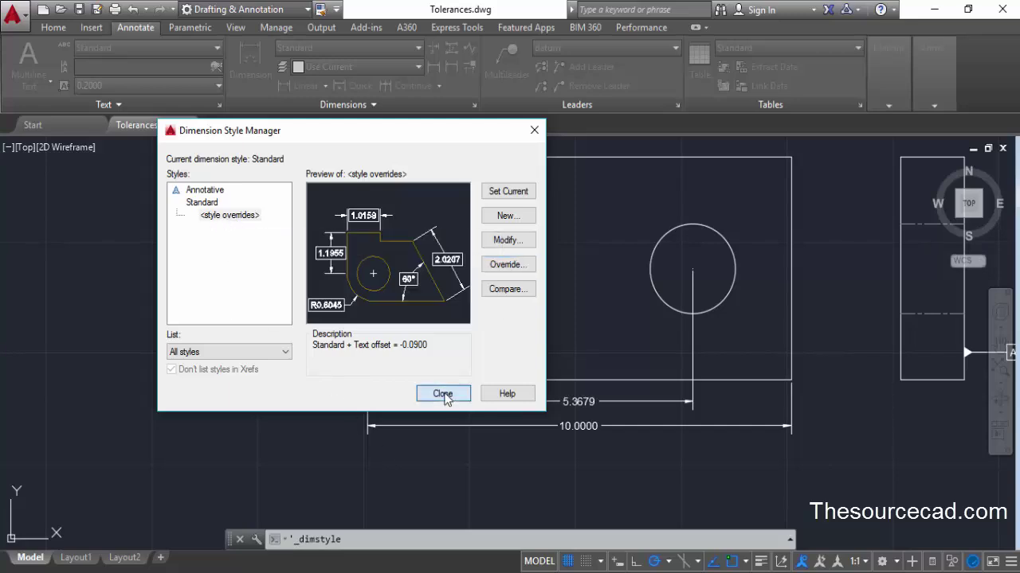
left_click(441, 393)
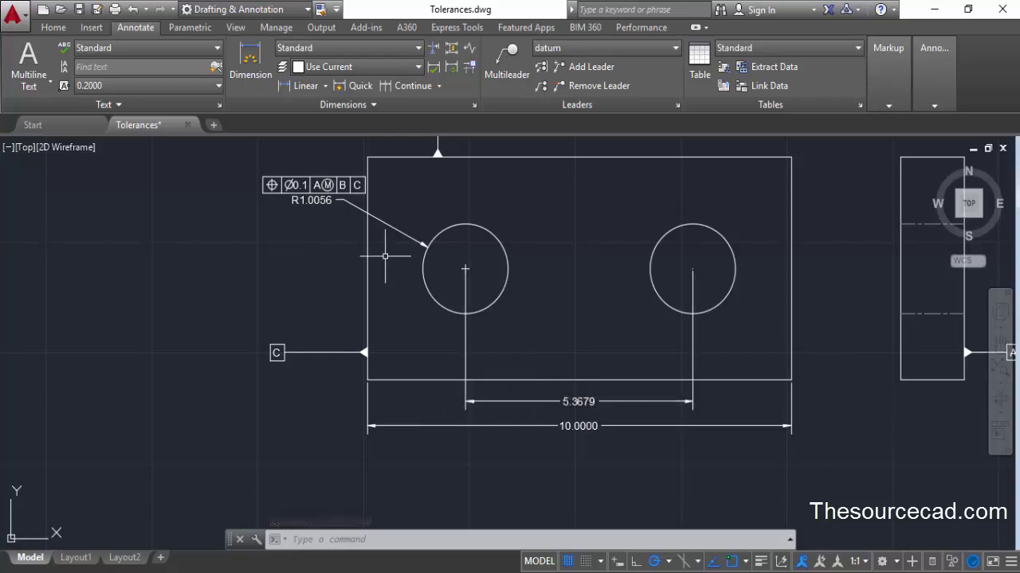
- Erase the unboxed 5.3679 hole-spacing dimension
left_click(557, 401)
right_click(558, 337)
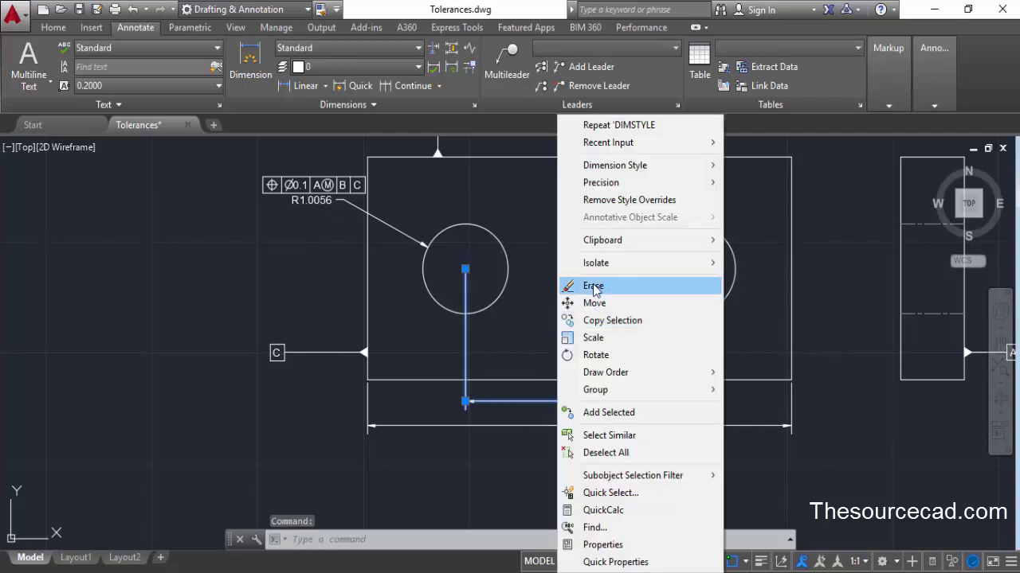
left_click(587, 284)
- Redraw the boxed 5.3679 linear dimension between the two hole centres, placed below the holes
left_click(297, 85)
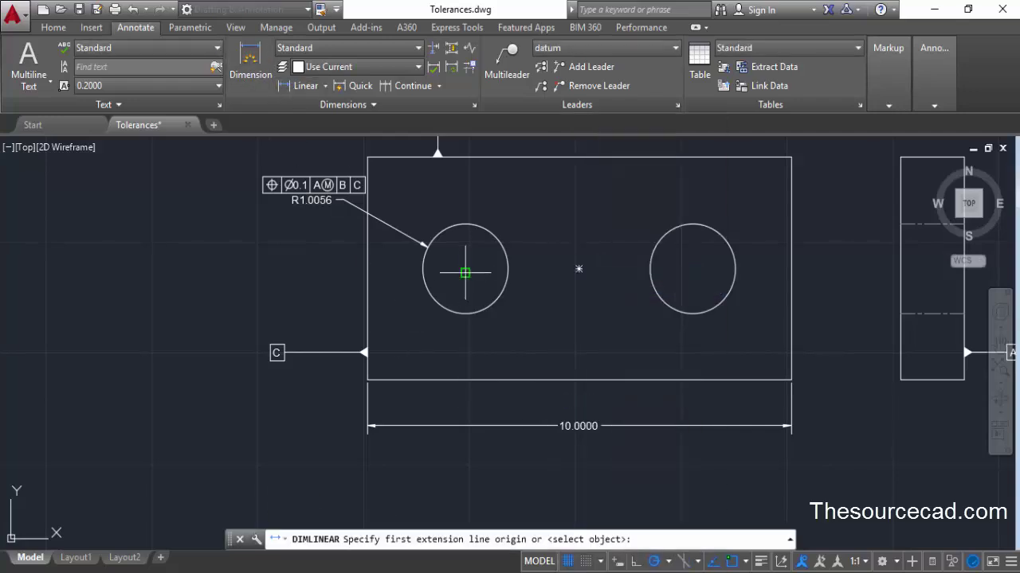
left_click(465, 269)
left_click(692, 268)
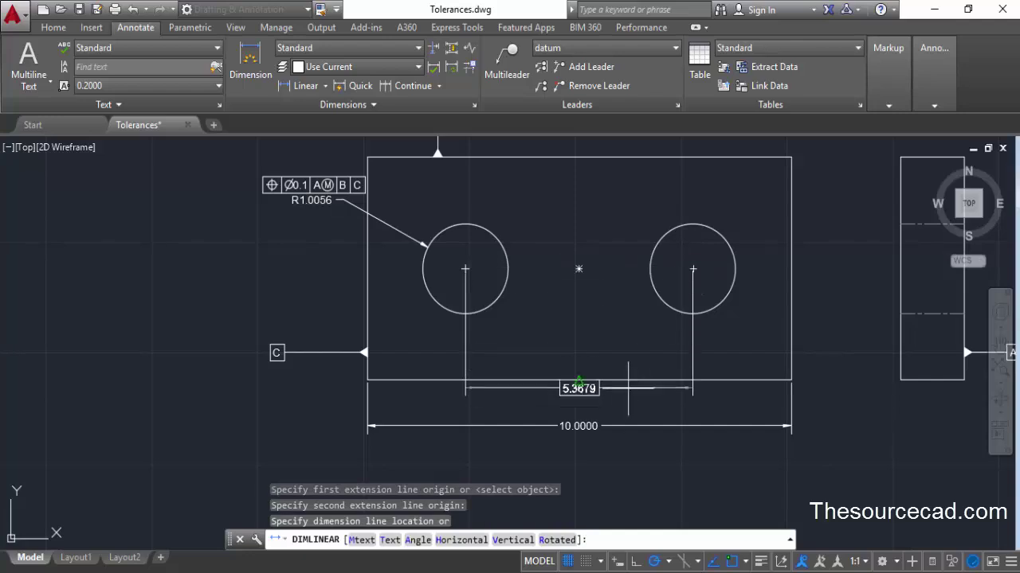
left_click(625, 400)
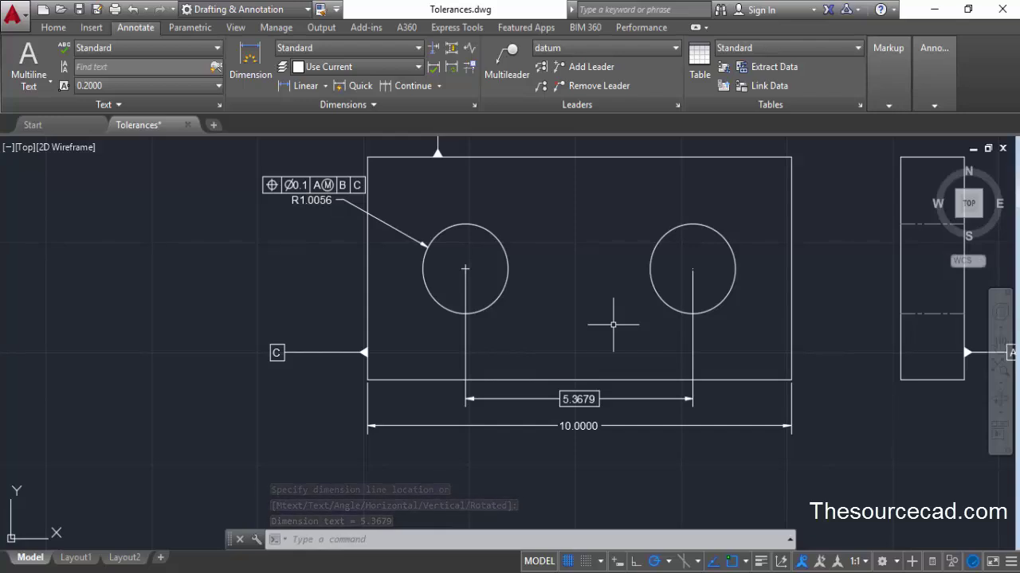
key("ctrl+z")
key("ctrl+z")
key("ctrl+z")
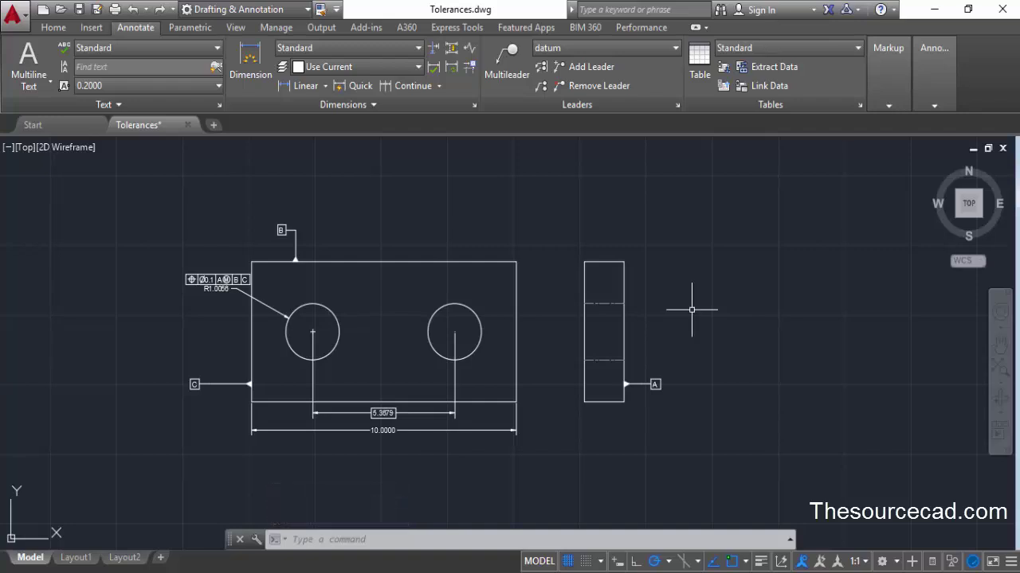
left_click(356, 107)
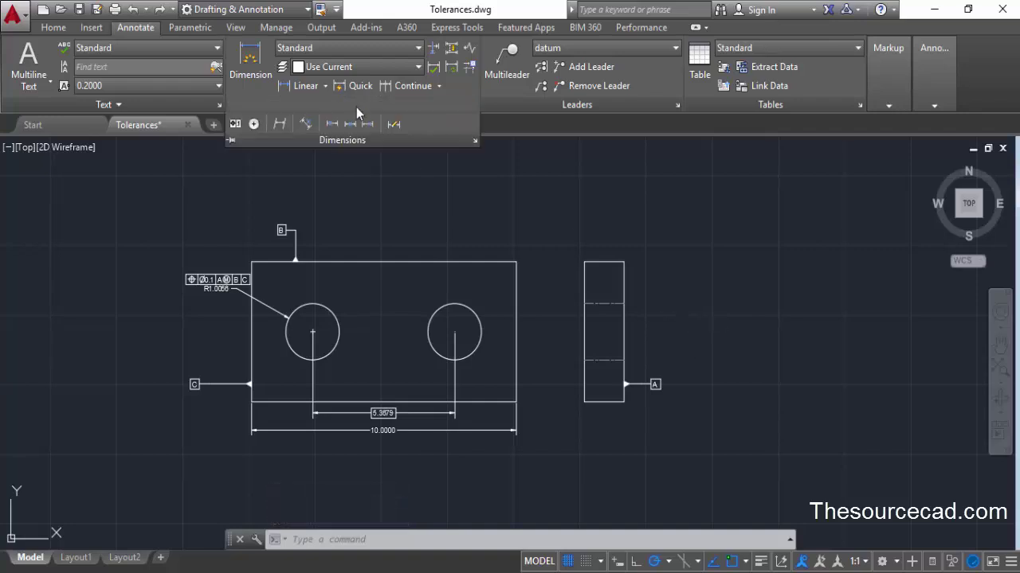
- Create a flatness feature control frame with tolerance 0.05 and place it right of the side view
left_click(235, 123)
left_click(351, 249)
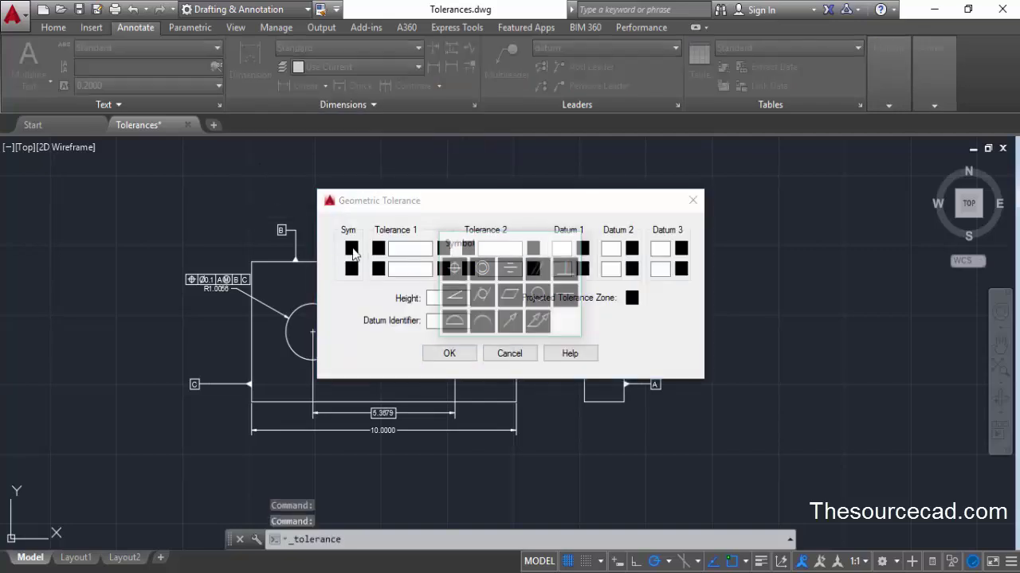
left_click(510, 296)
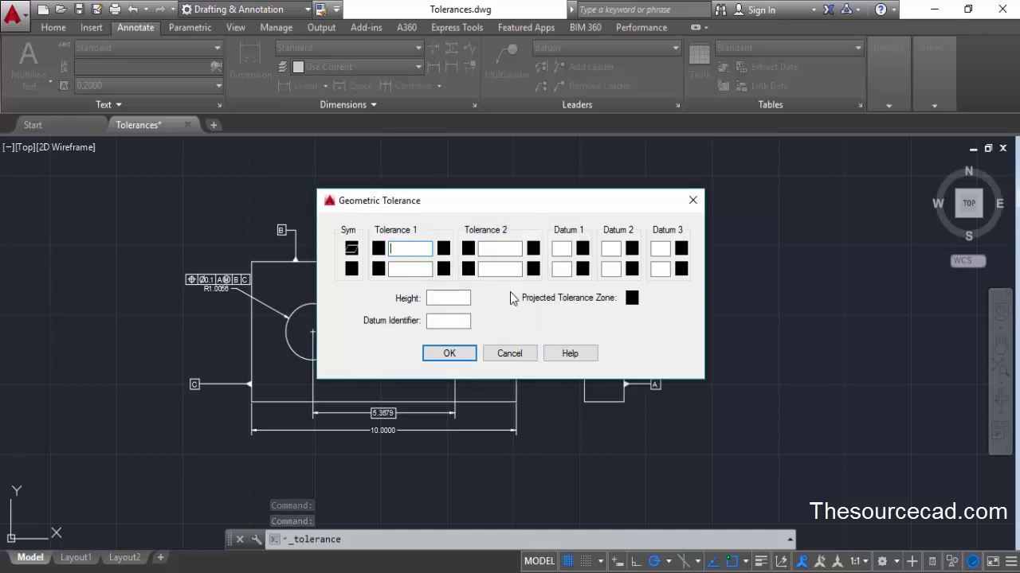
left_click(493, 250)
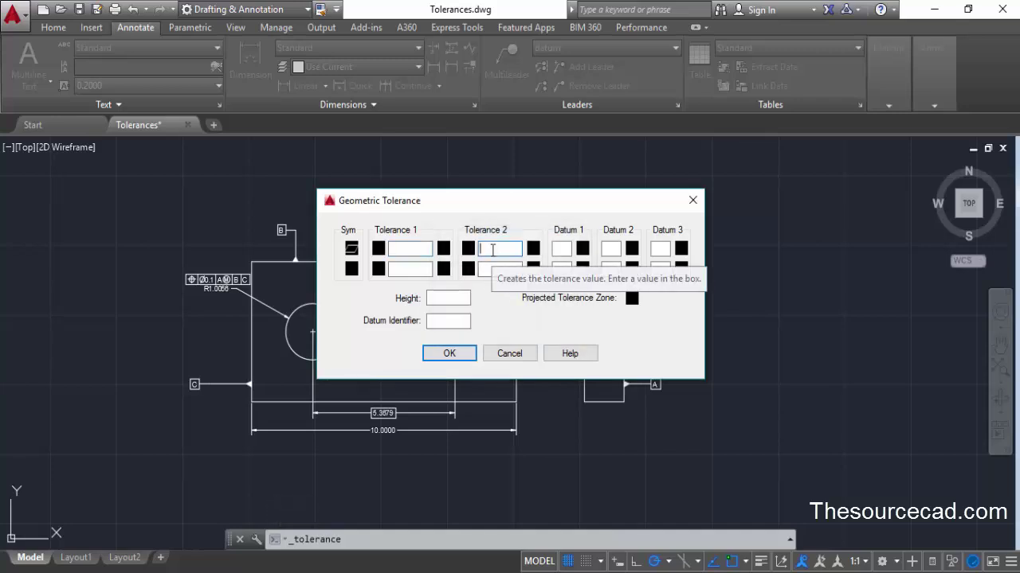
type("0.0")
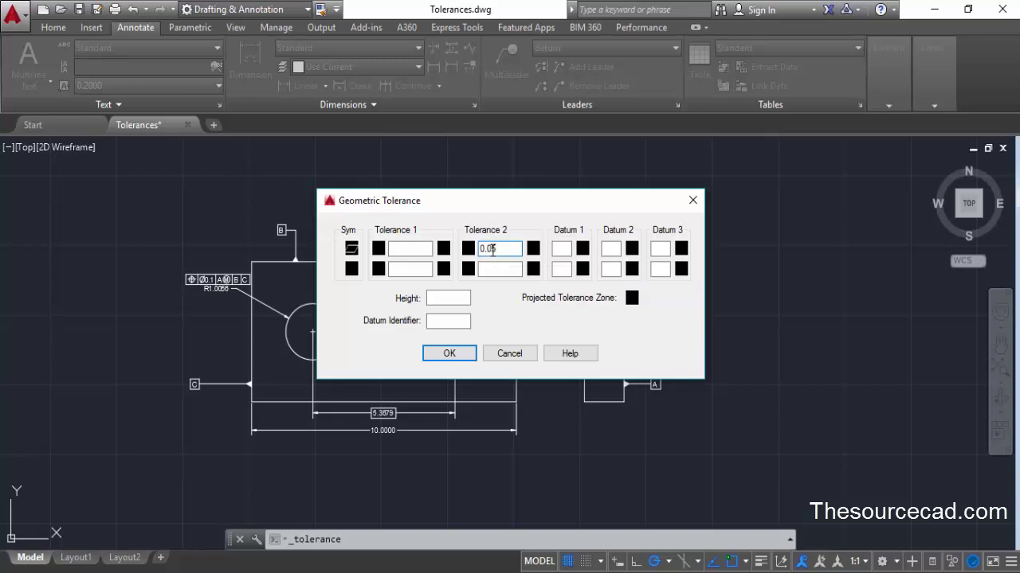
type("5")
left_click(450, 352)
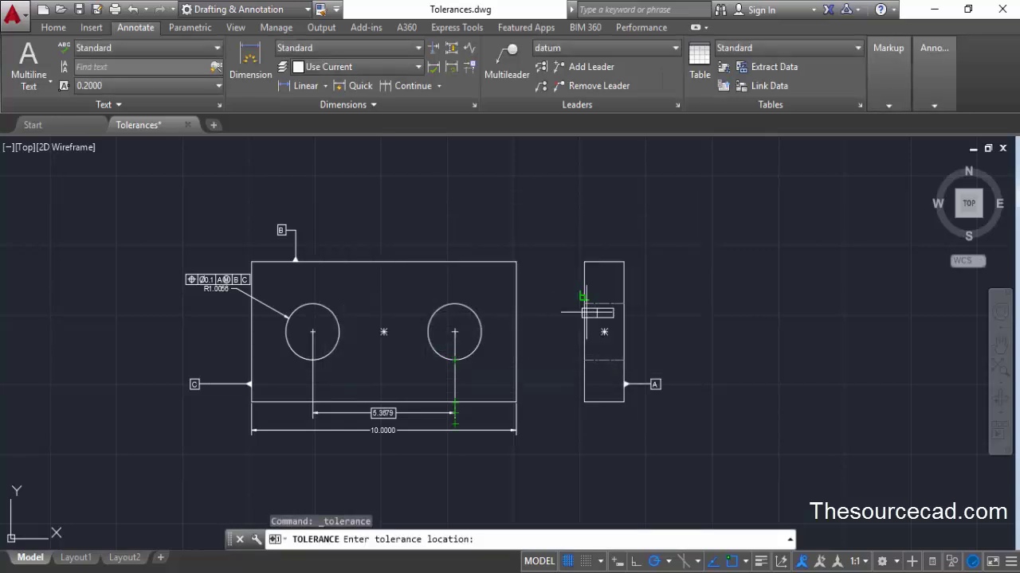
scroll(650, 289, "up", 2)
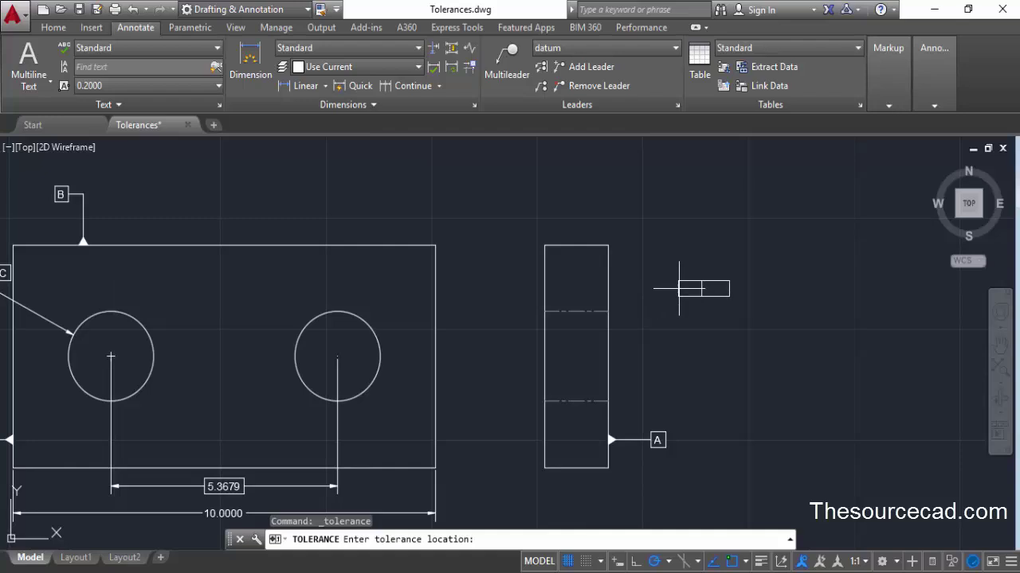
left_click(680, 285)
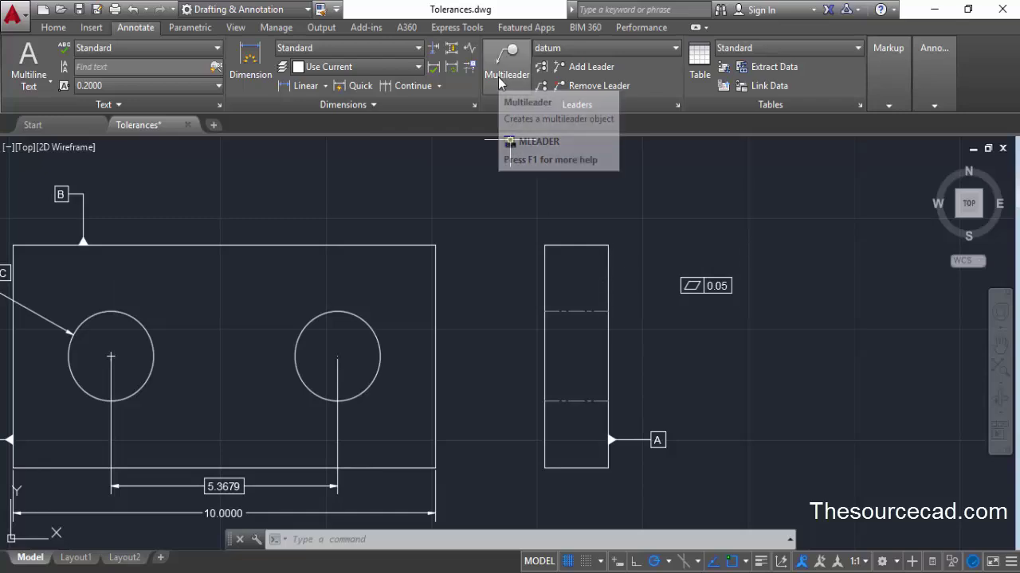
- Switch to the Standard multileader style and draw a leader from the side view's edge to the 0.05 frame
left_click(639, 53)
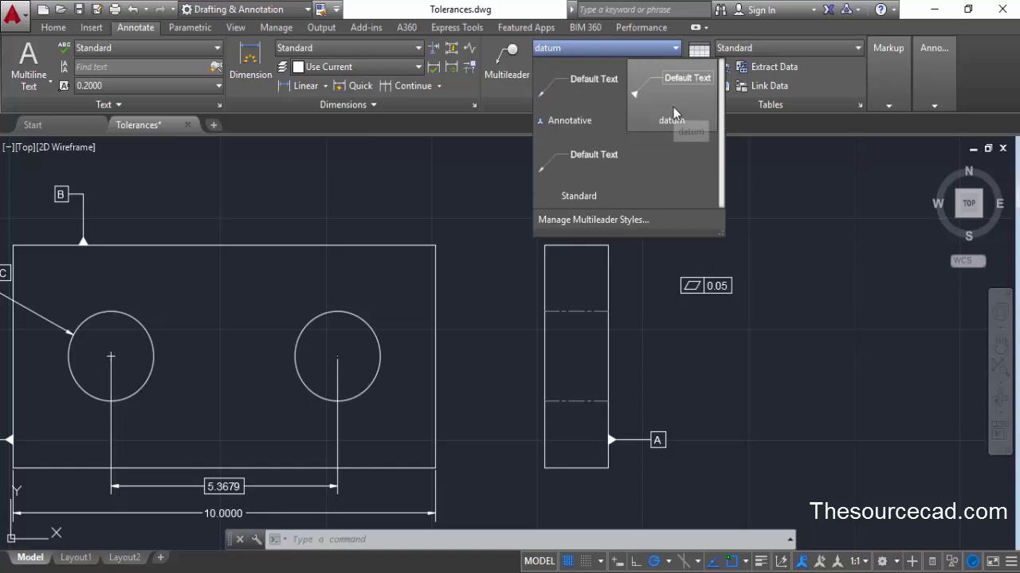
left_click(587, 185)
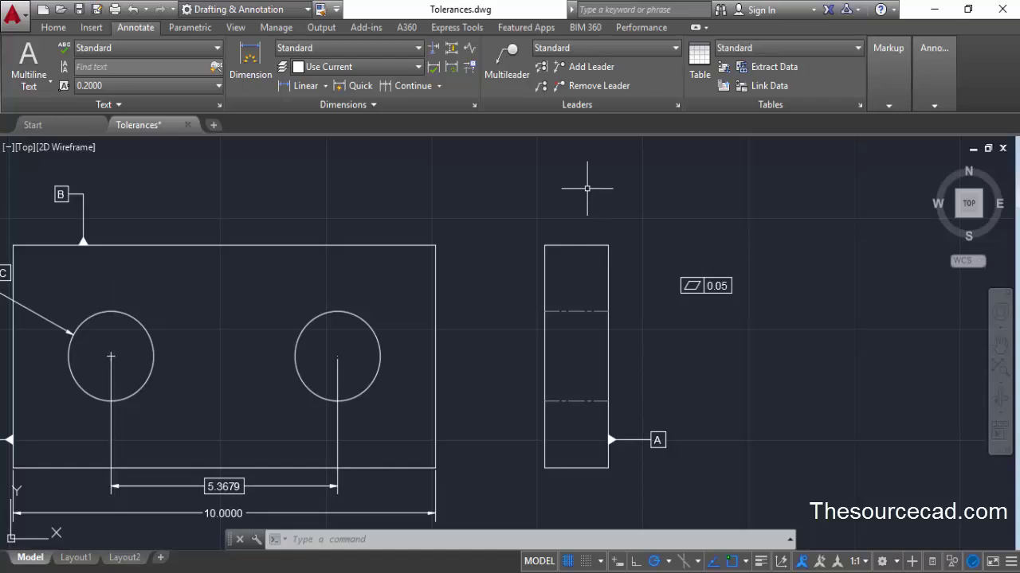
left_click(507, 57)
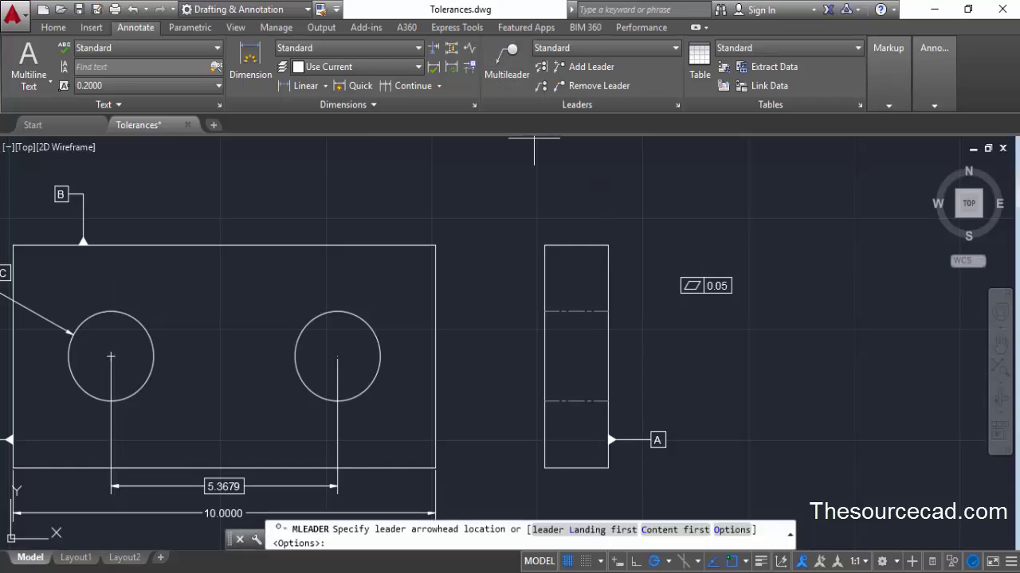
left_click(608, 312)
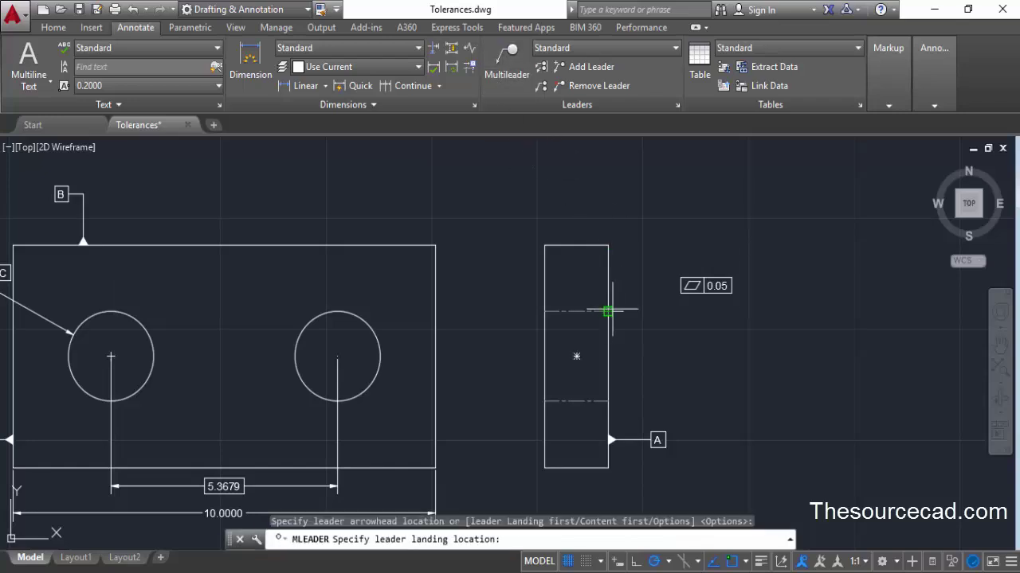
left_click(672, 285)
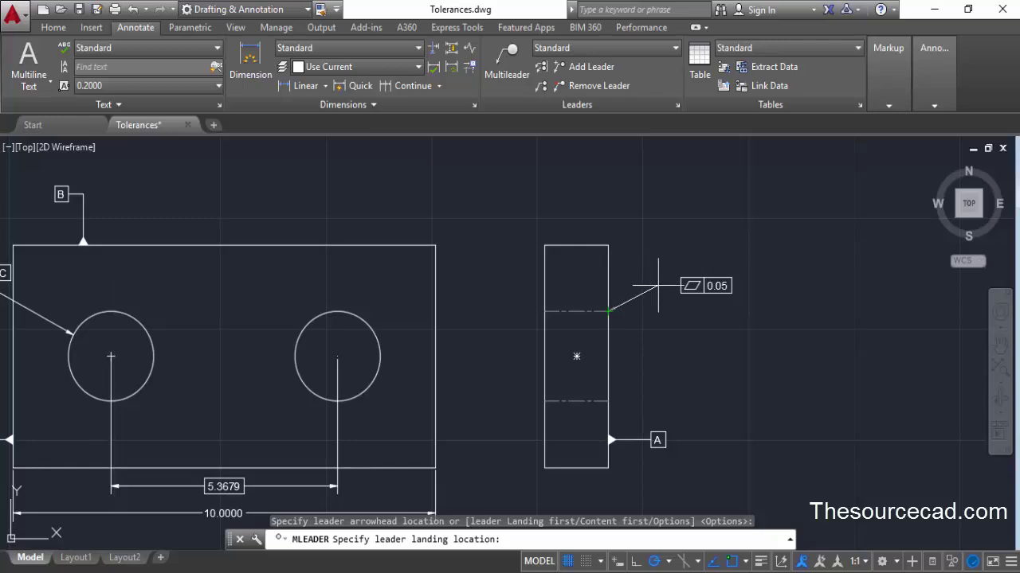
left_click(673, 344)
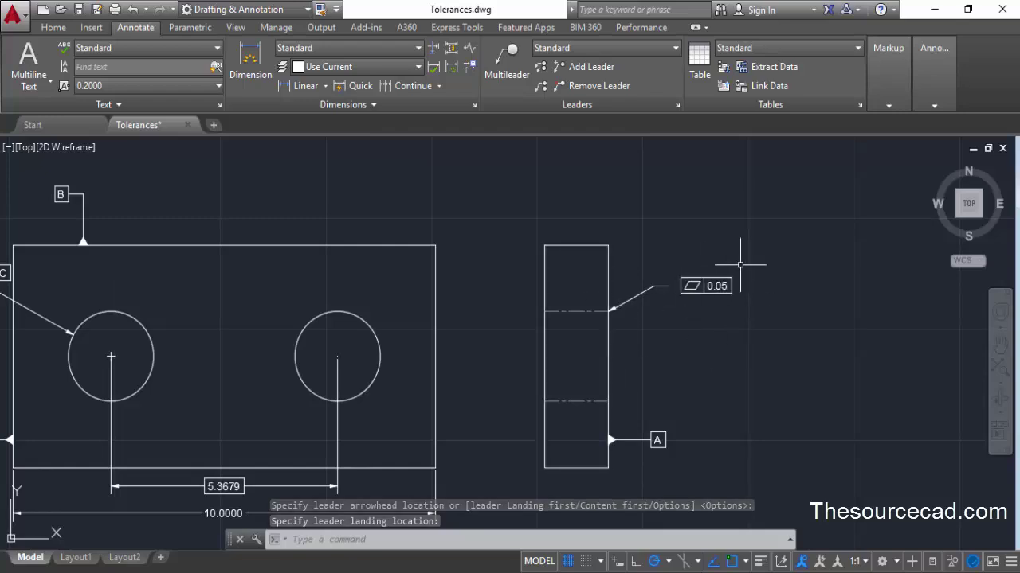
- Undo the stray edits to the 0.05 frame and pan to show the whole front view
left_click(693, 286)
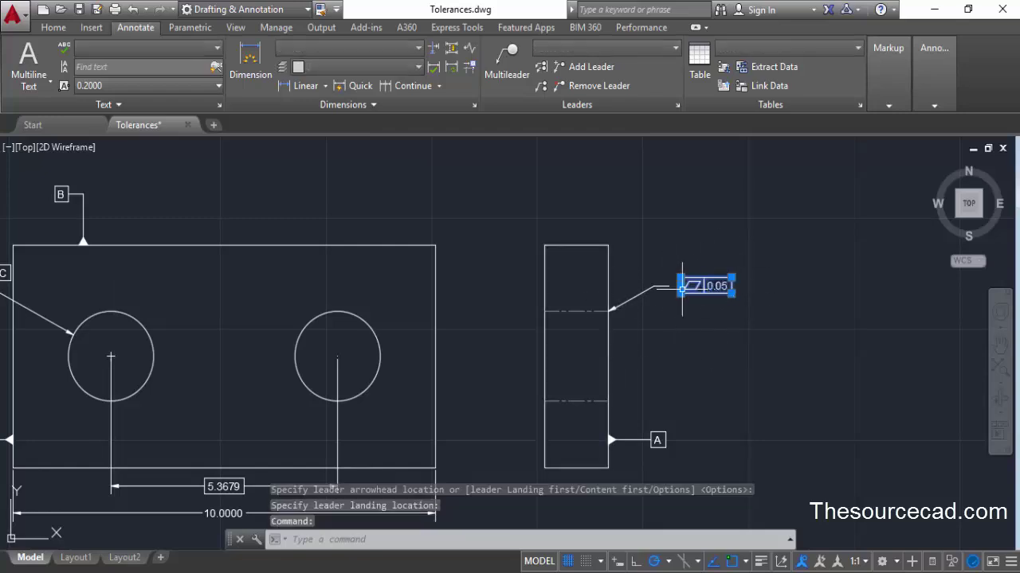
left_click(681, 281)
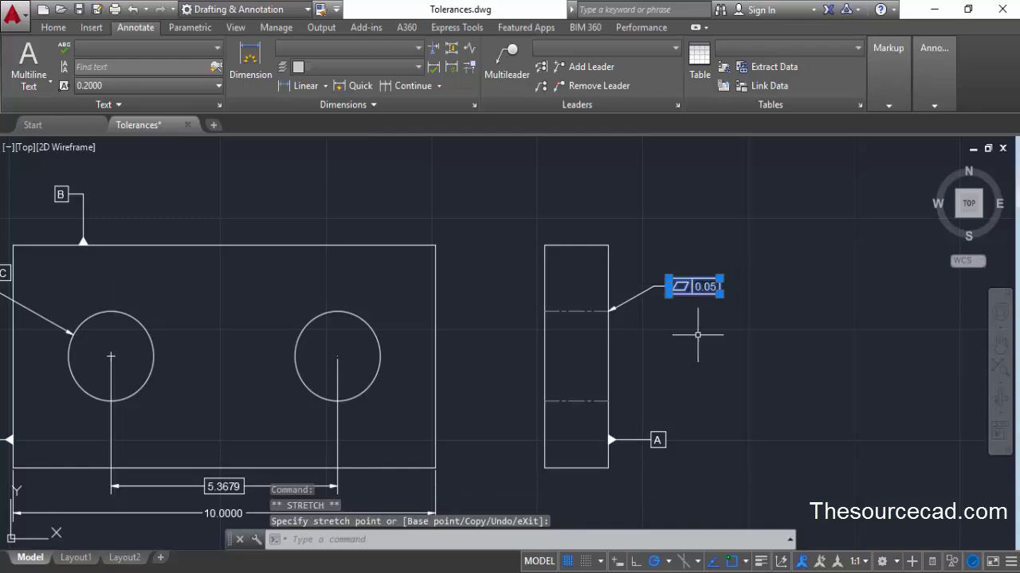
key("Escape")
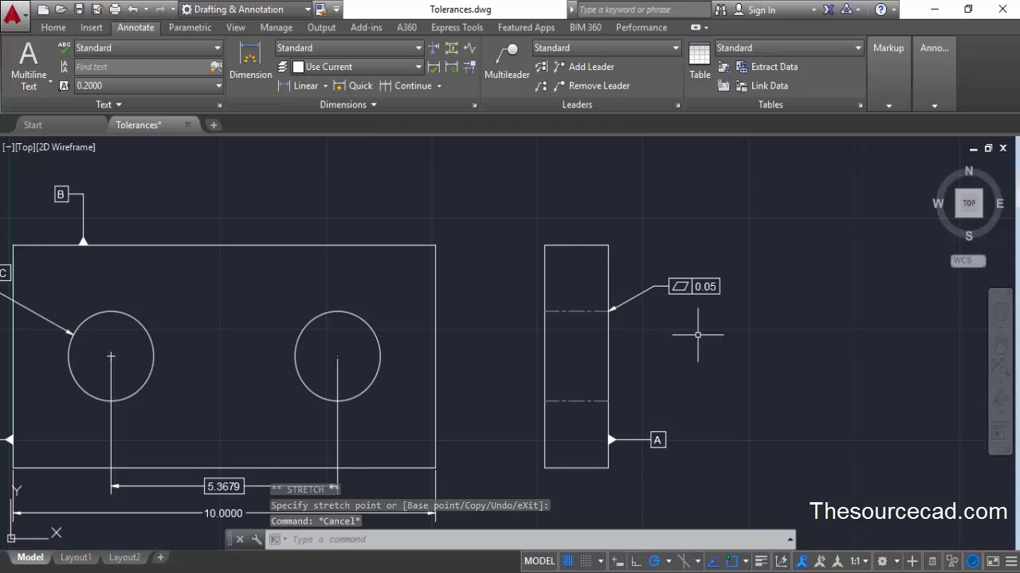
key("ctrl+z")
key("ctrl+z")
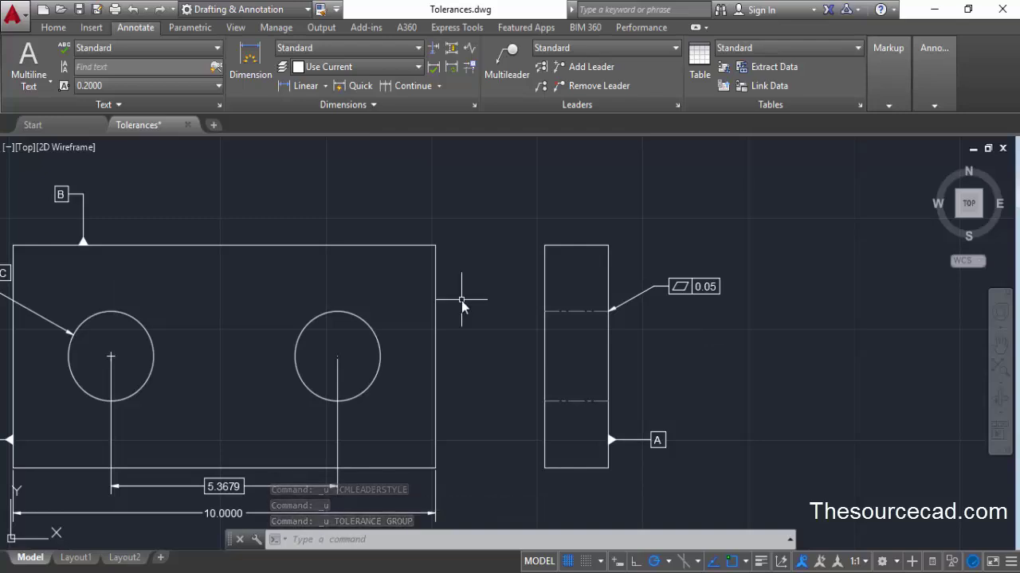
middle_click_drag(290, 304, 414, 284)
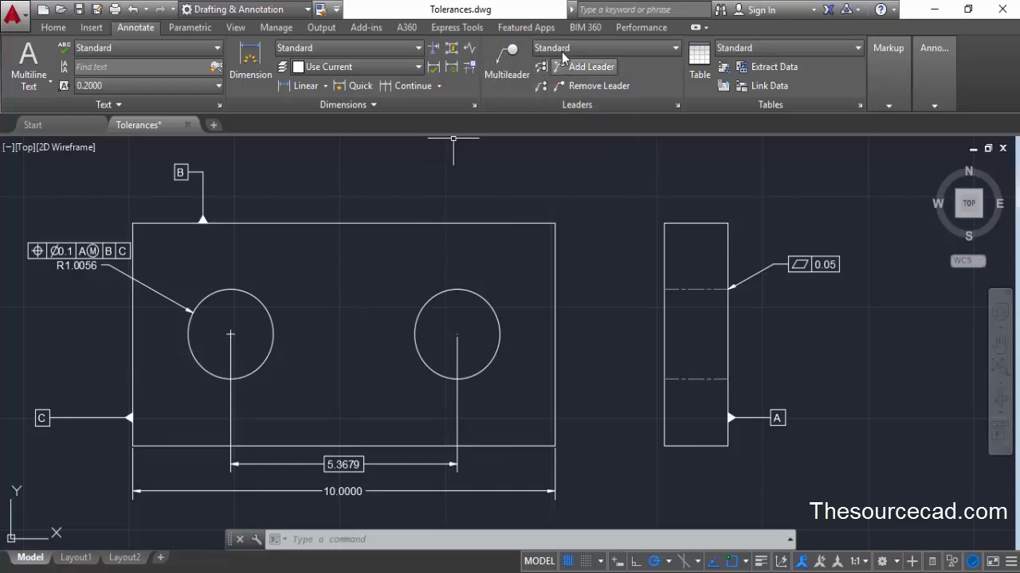
- Draw a text-less leader up and to the right from the front view's right edge
left_click(500, 75)
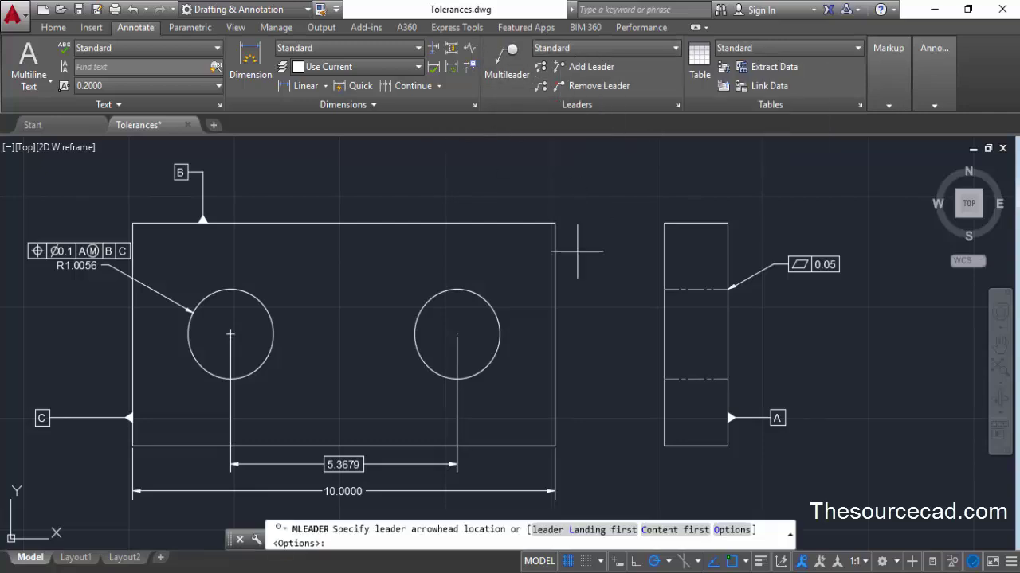
left_click(556, 277)
left_click(577, 232)
left_click(595, 282)
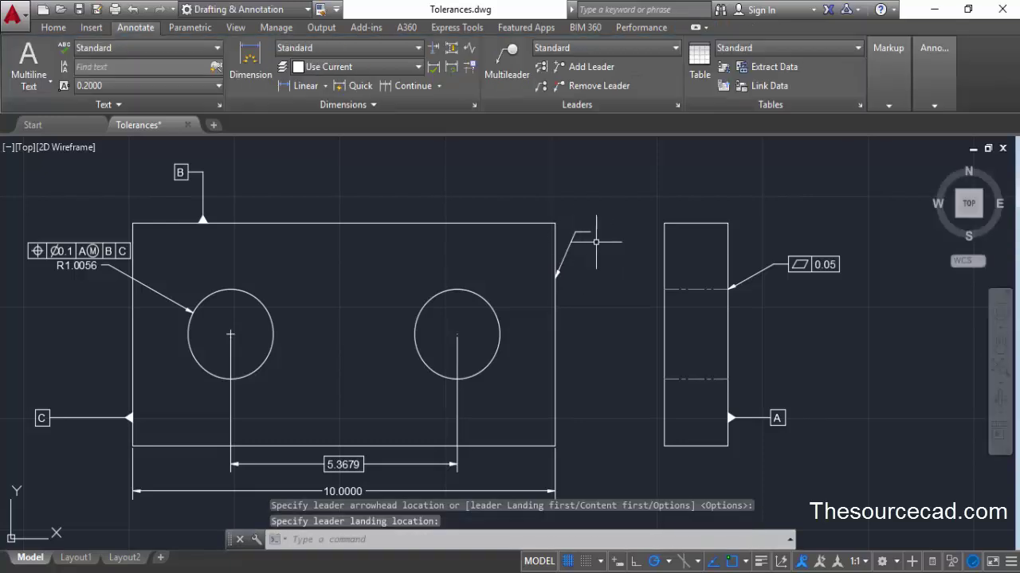
- Add a parallelism feature control frame with tolerance 0.03 at the leader's end
left_click(354, 105)
left_click(235, 124)
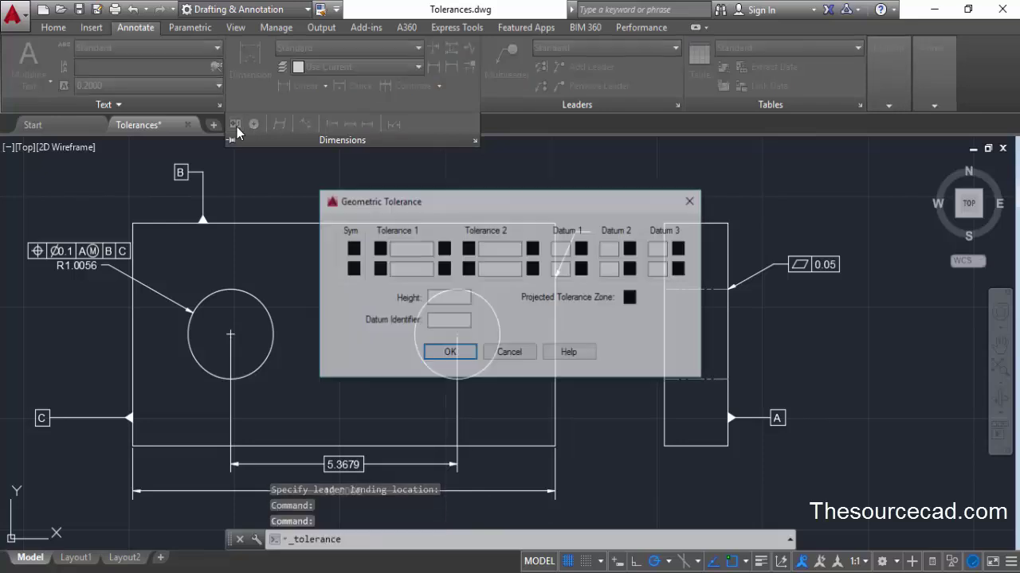
left_click(352, 249)
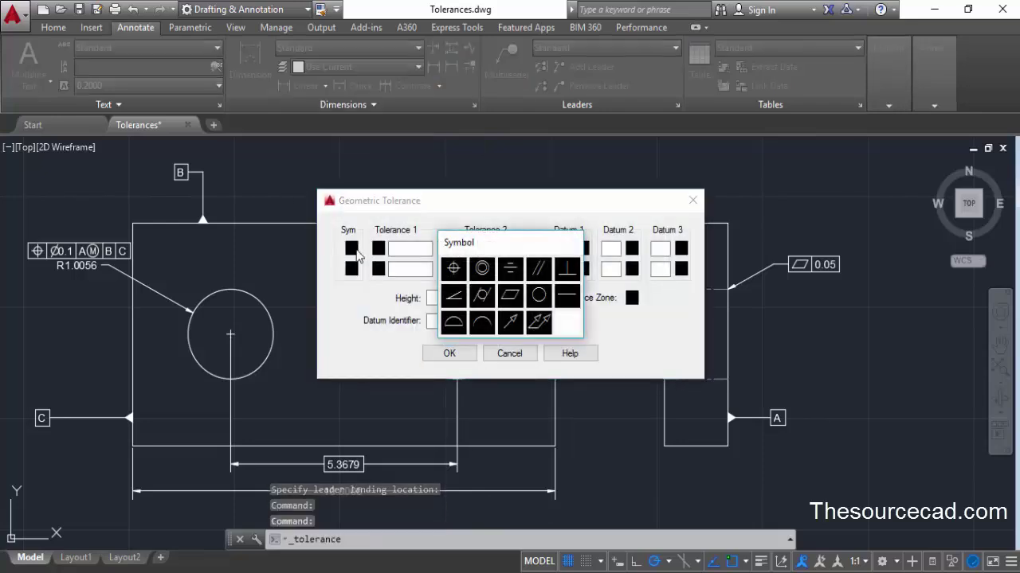
left_click(540, 271)
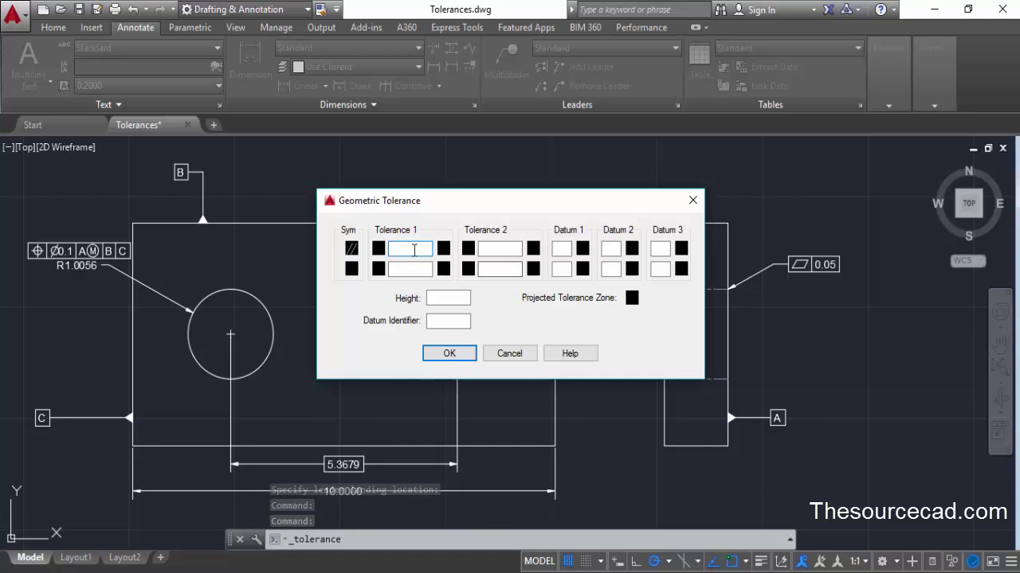
type("0.03")
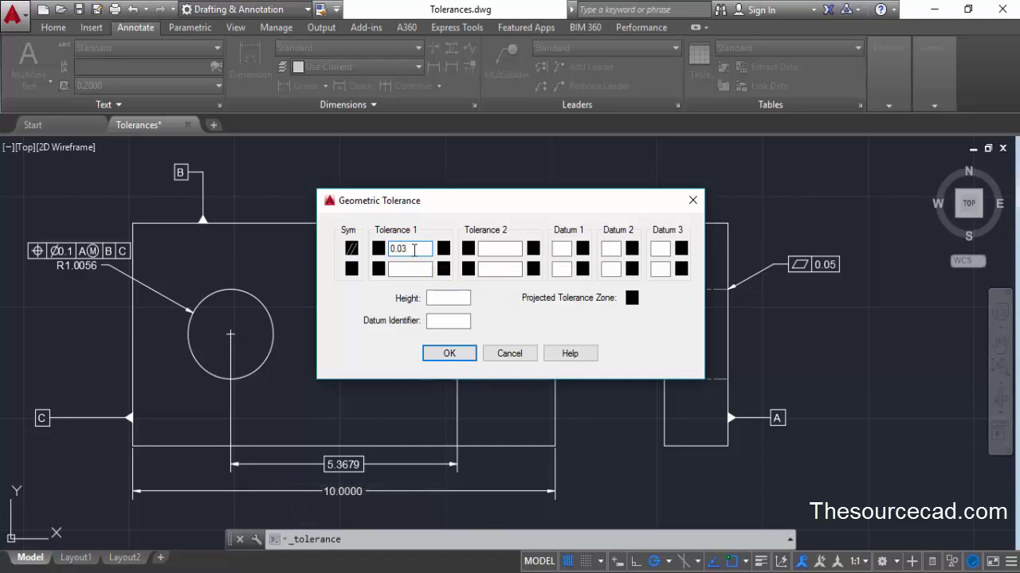
left_click(449, 353)
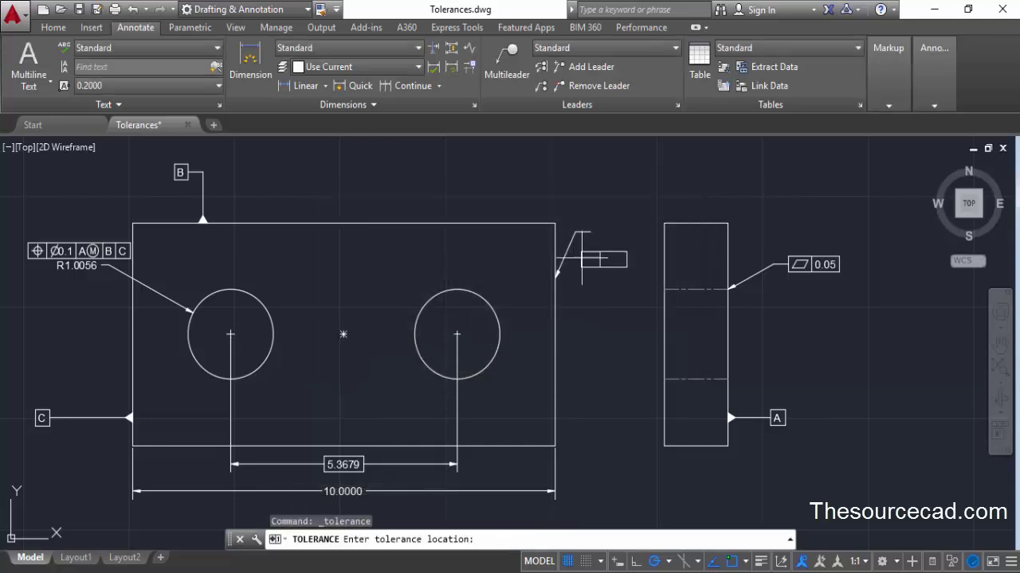
left_click(590, 232)
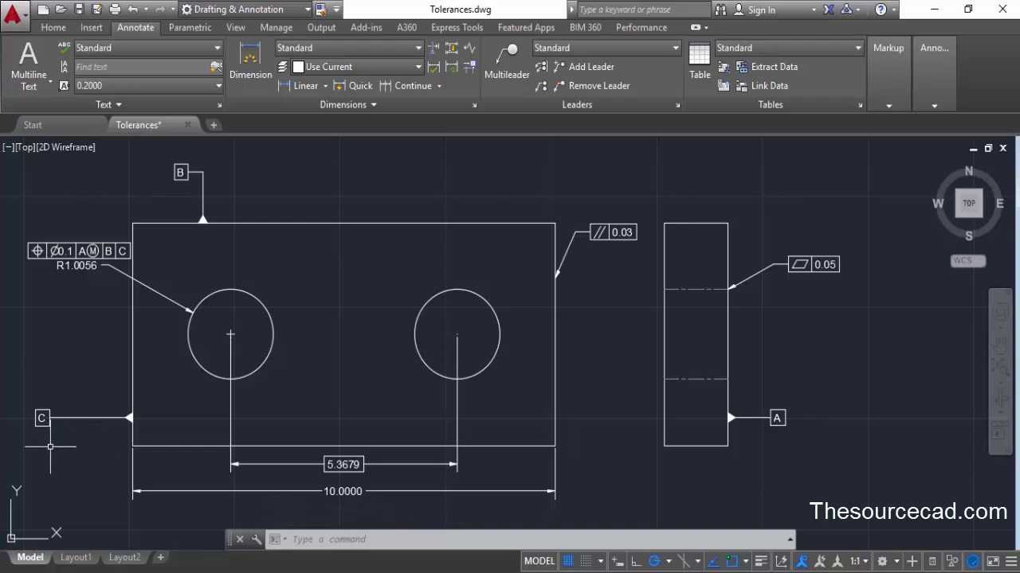
- Using the datum multileader style, hang a datum C label below the 0.03 parallelism frame
left_click(589, 45)
left_click(664, 87)
left_click(507, 59)
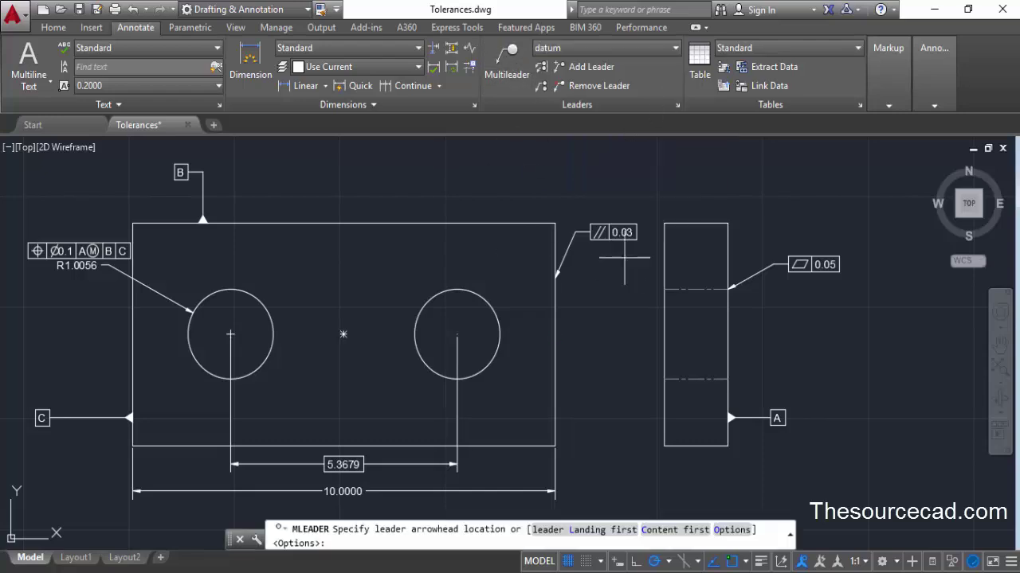
left_click(613, 239)
left_click(613, 270)
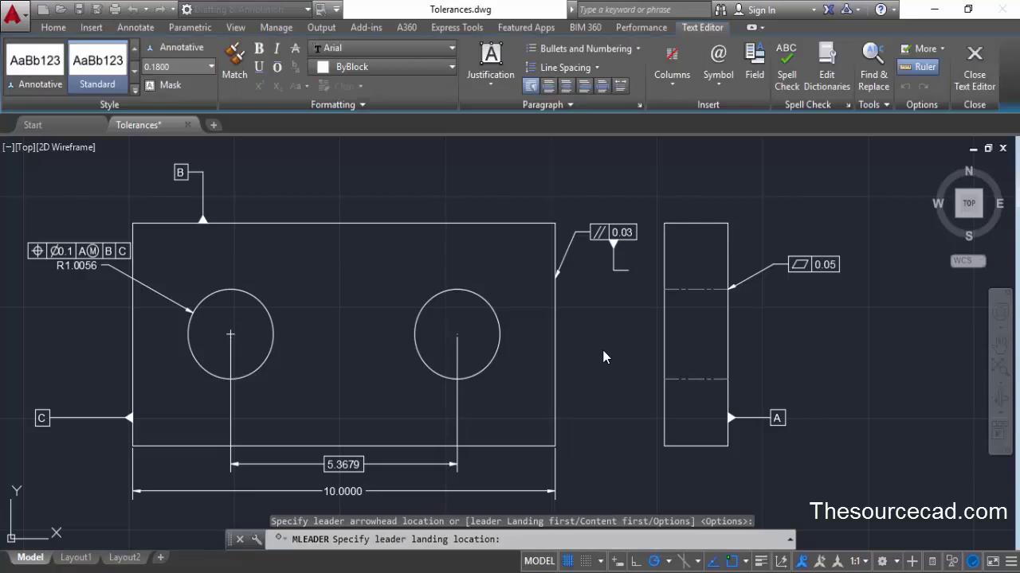
type("C")
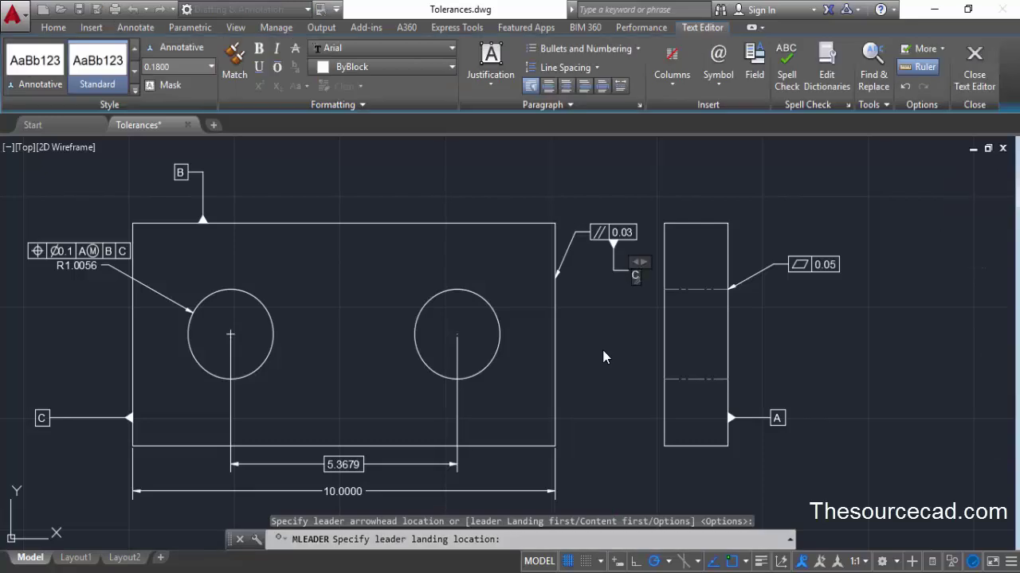
left_click(602, 358)
scroll(601, 347, "down", 3)
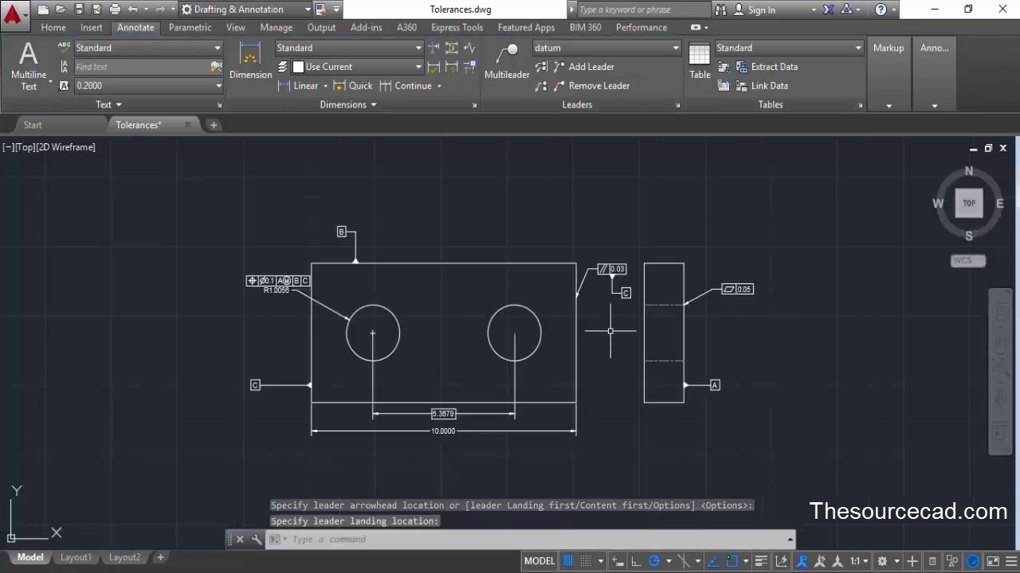